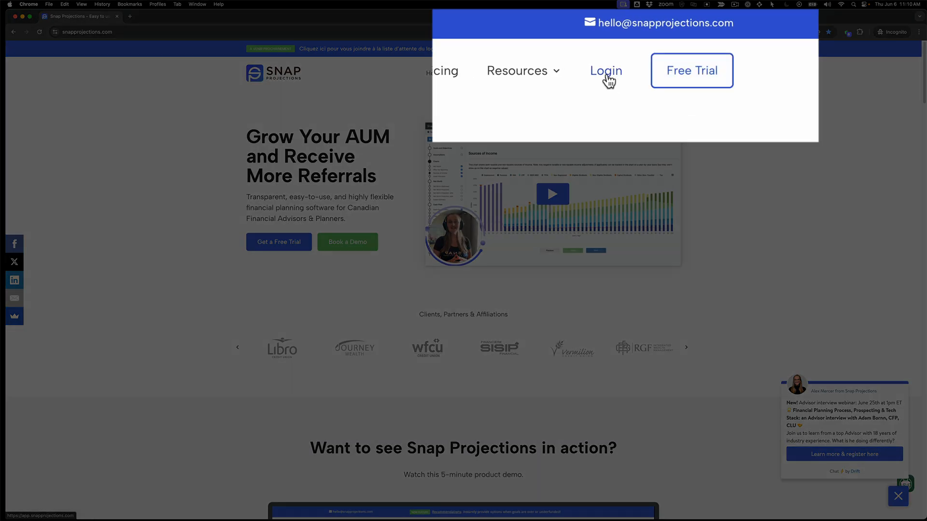
Step: Log in, hide the full client list, and start creating a new client
left_click(613, 76)
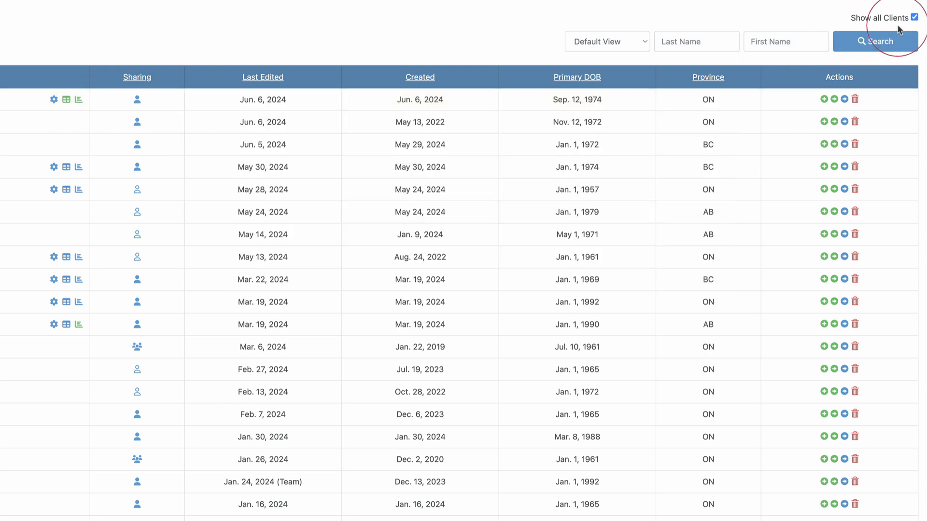
left_click(914, 18)
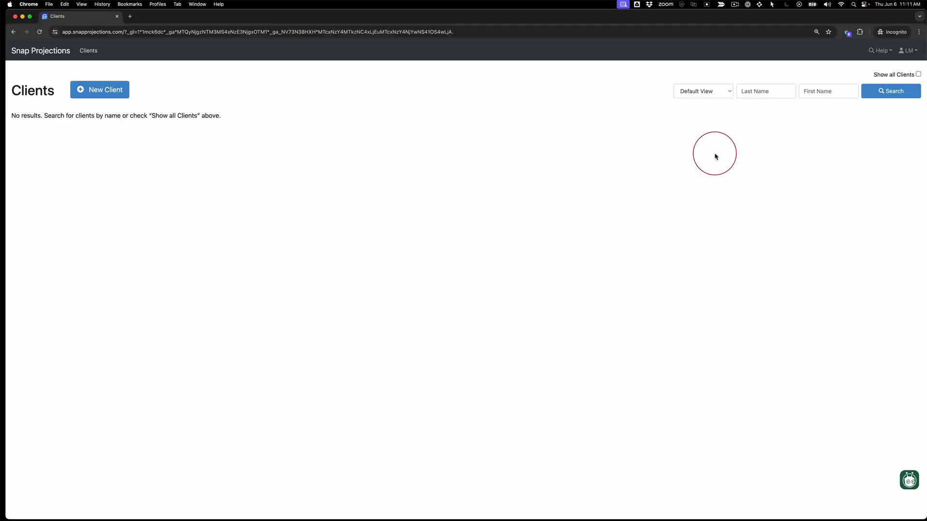
left_click(103, 90)
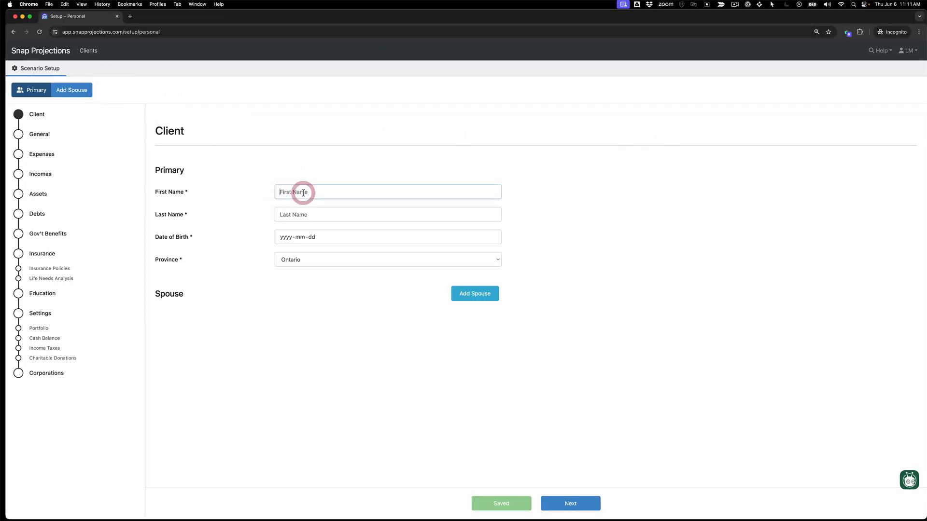
Step: Enter the client's first and last name
key("Tab")
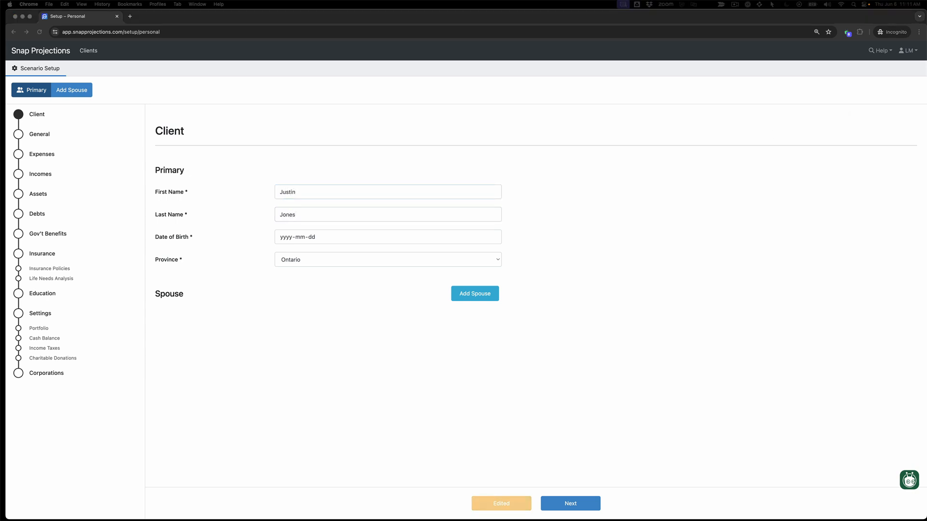
Step: Review the client's questionnaire document next to the form
left_click_drag(926, 58, 516, 103)
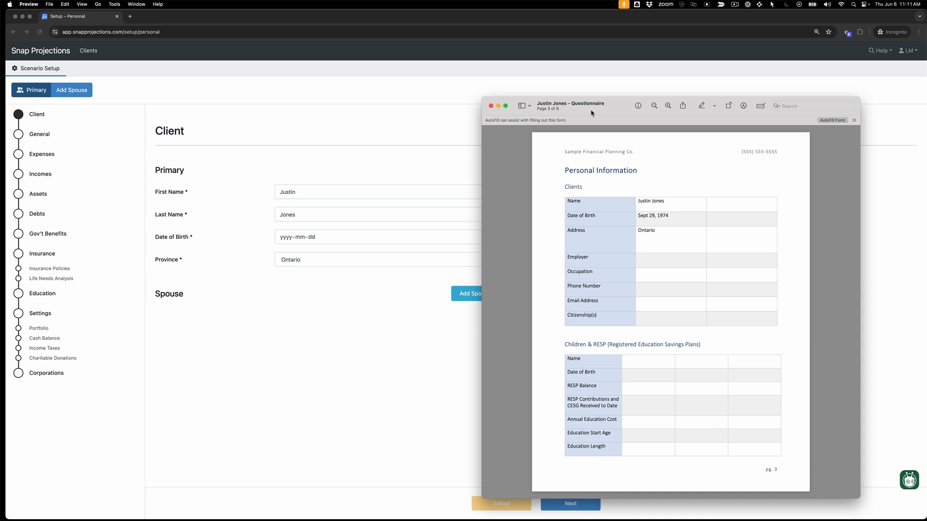
left_click_drag(591, 113, 926, 73)
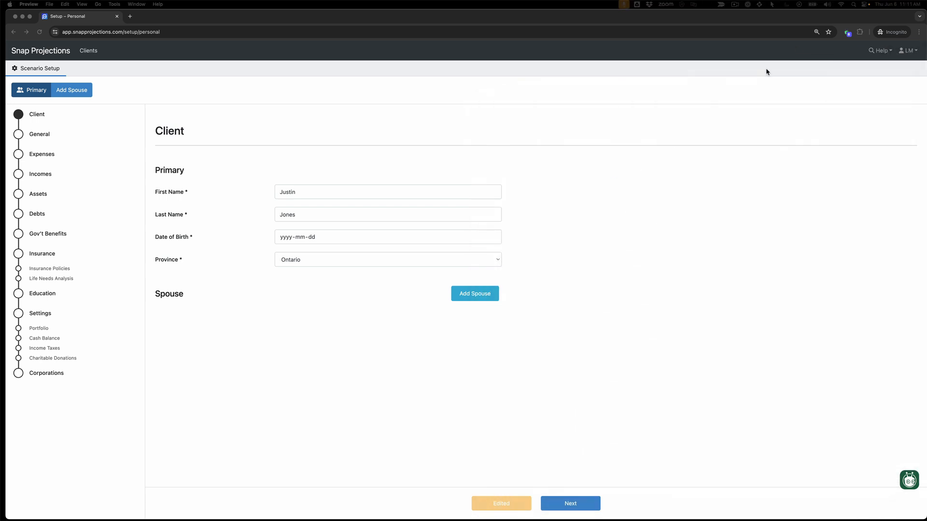
Step: Open the Help Center and download the Short Financial Planning Questionnaire - EN
left_click(890, 50)
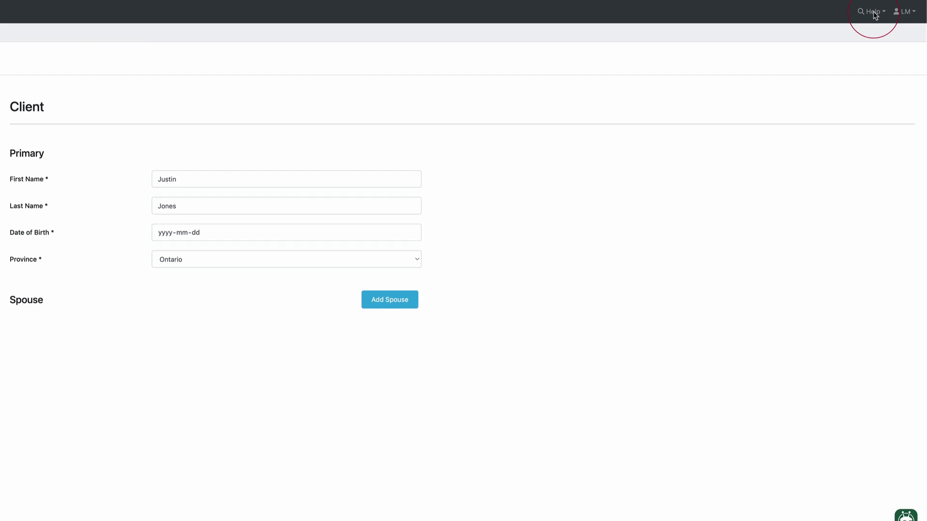
left_click(877, 28)
left_click(877, 28)
left_click(875, 15)
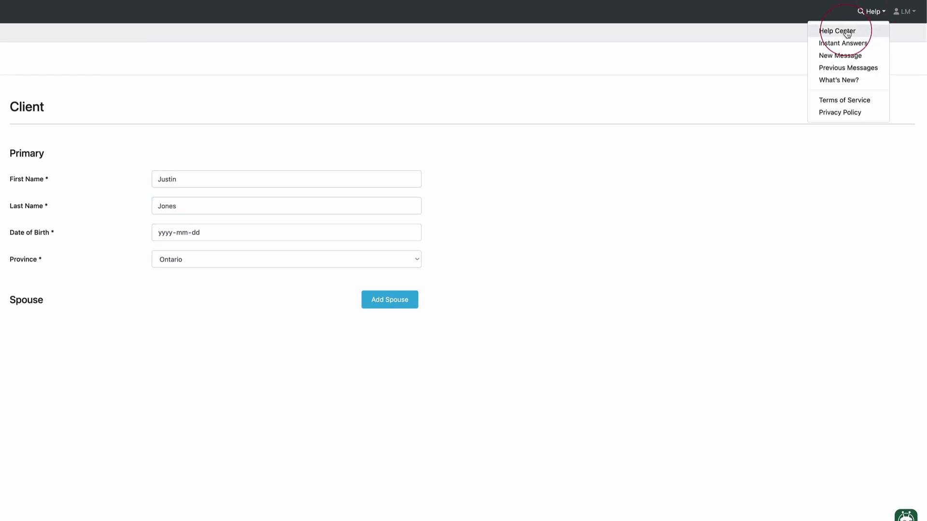
left_click(847, 32)
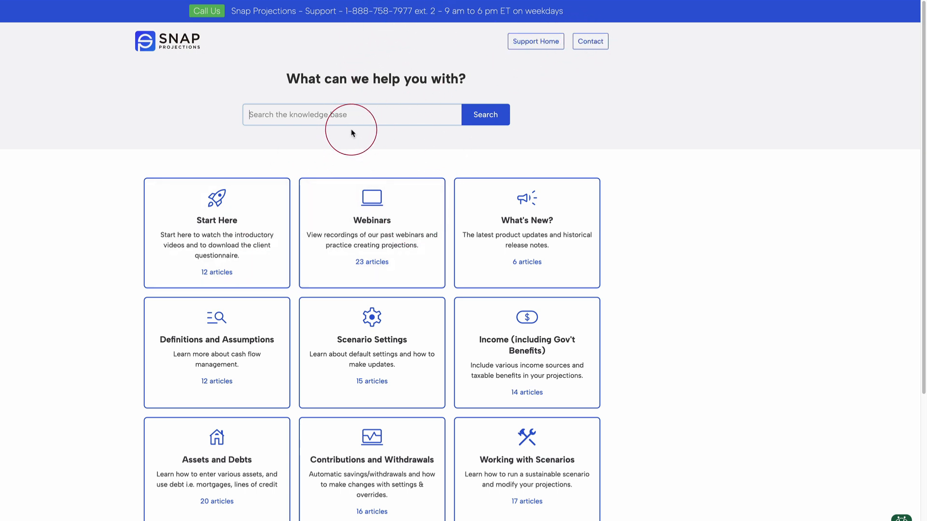
left_click(250, 225)
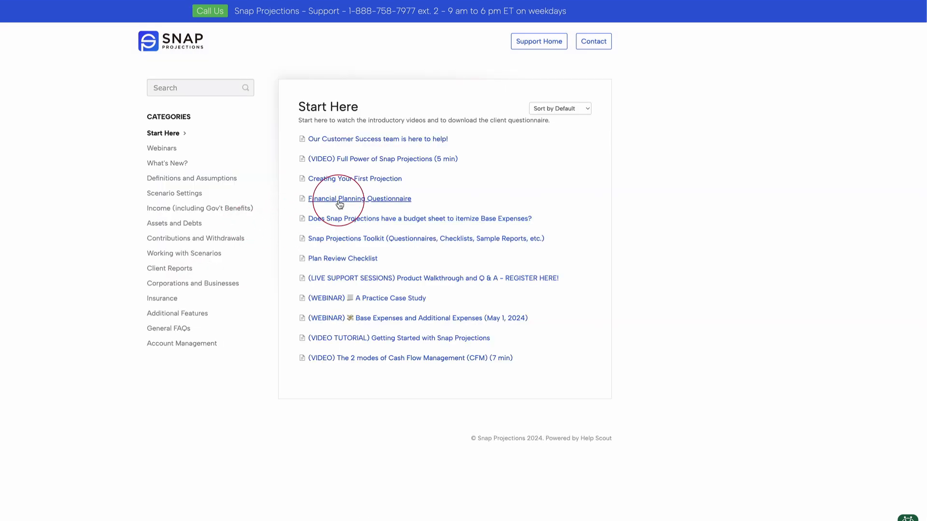
left_click(340, 201)
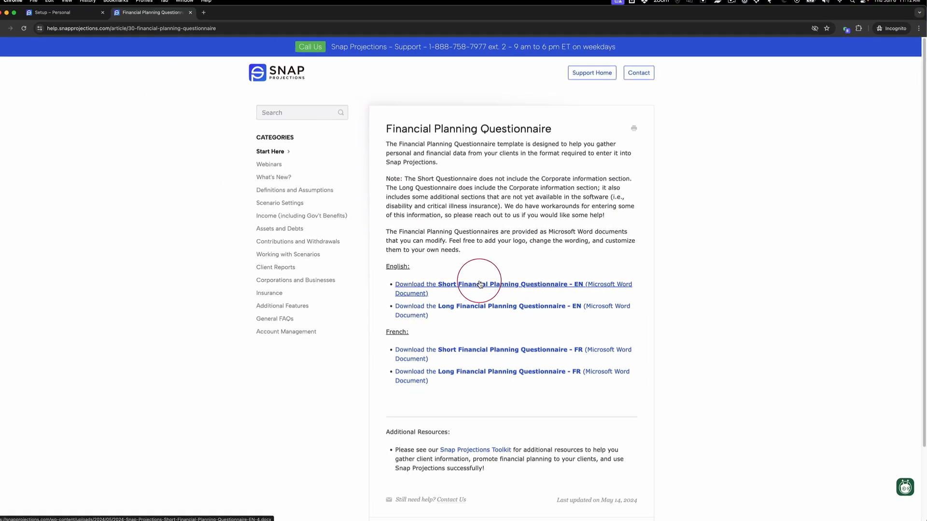
left_click(480, 285)
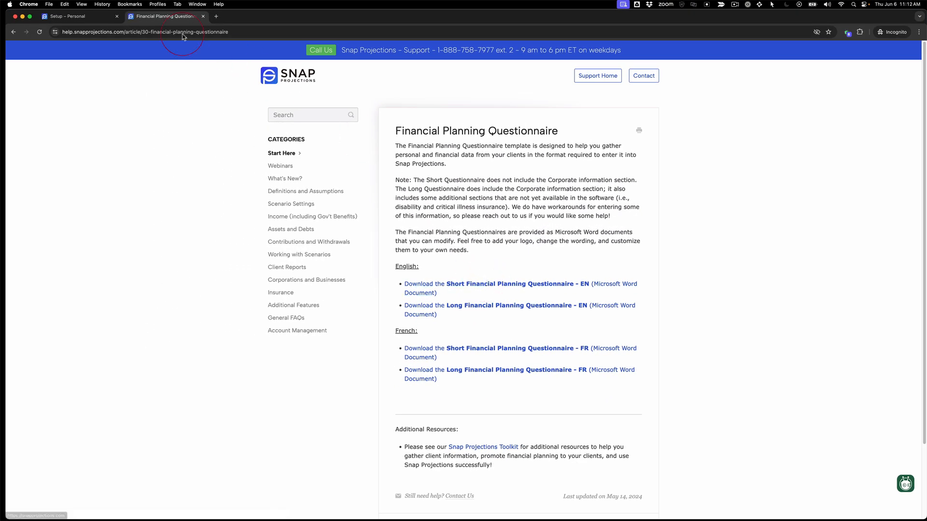
Step: Return to the client setup and enter the client's date of birth
left_click(76, 14)
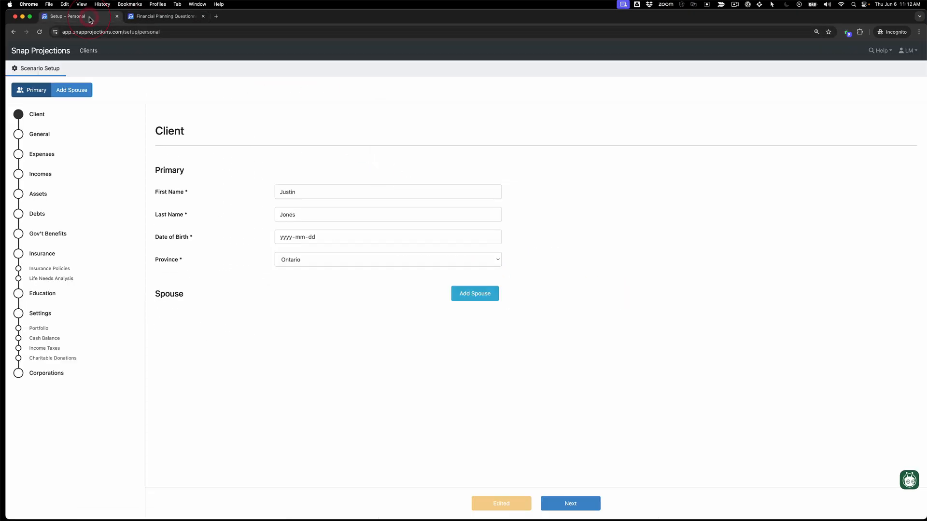
left_click(288, 237)
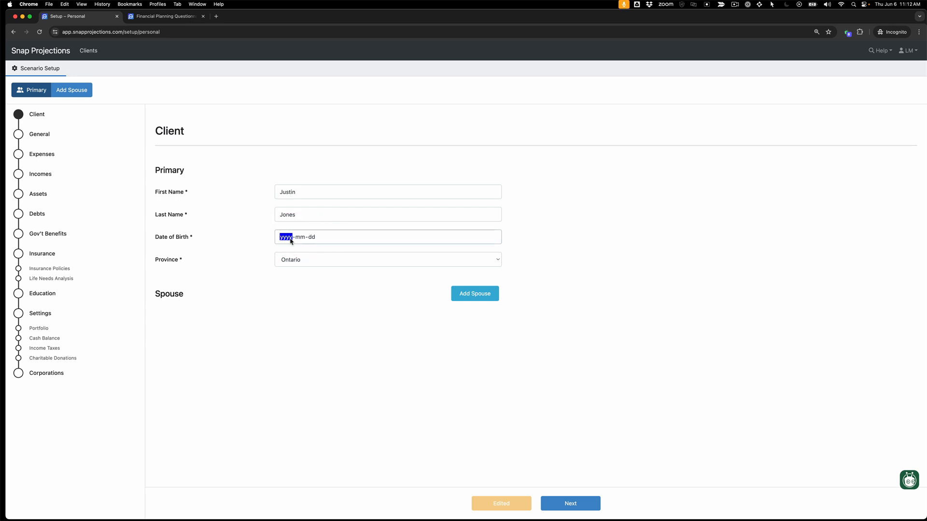
type("1974-09-12")
left_click(451, 371)
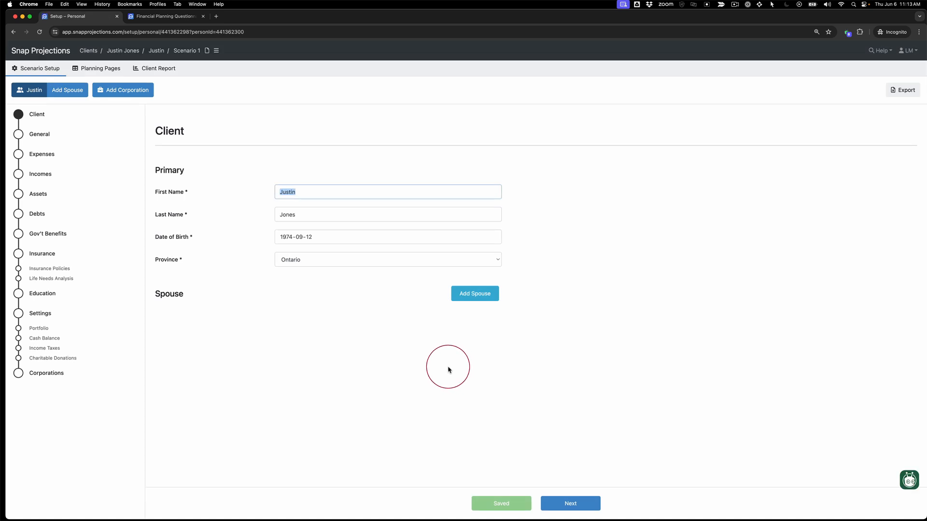
Step: Advance to the General page and review the start year and projection age settings
left_click(578, 508)
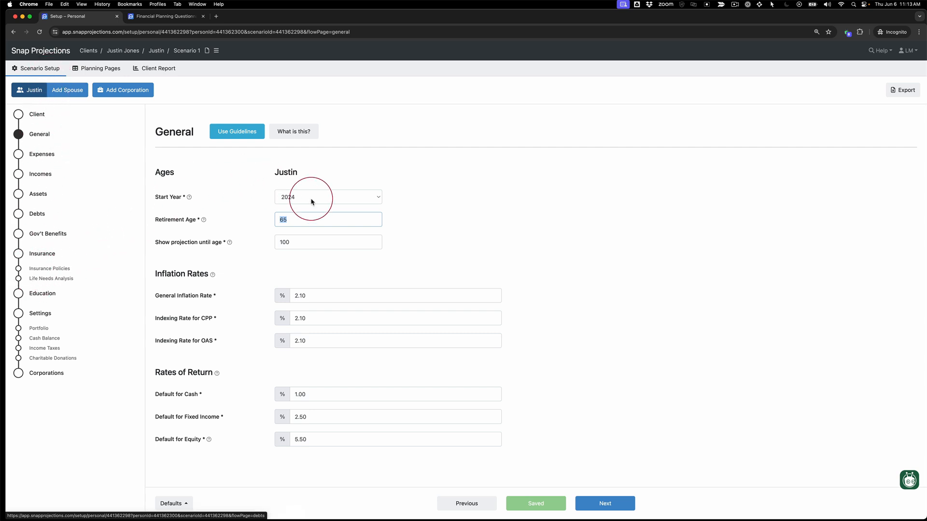
left_click(379, 199)
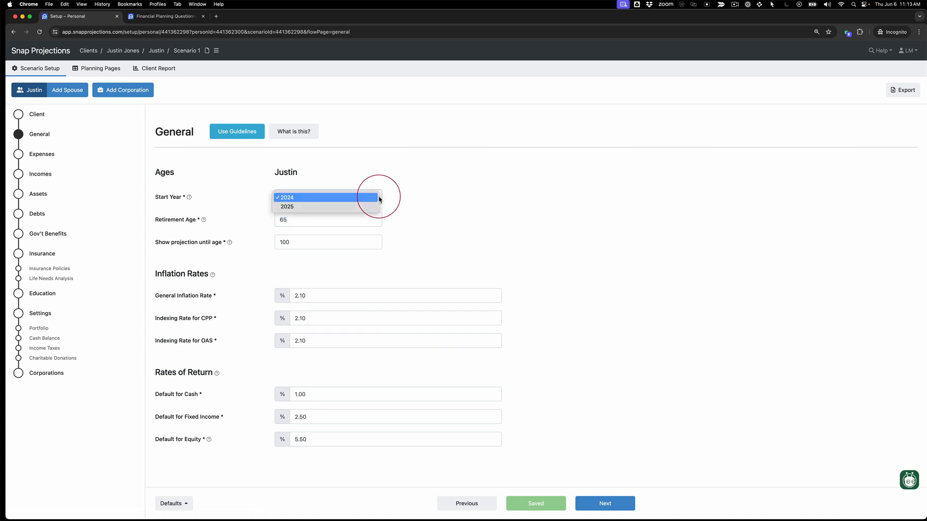
left_click(373, 198)
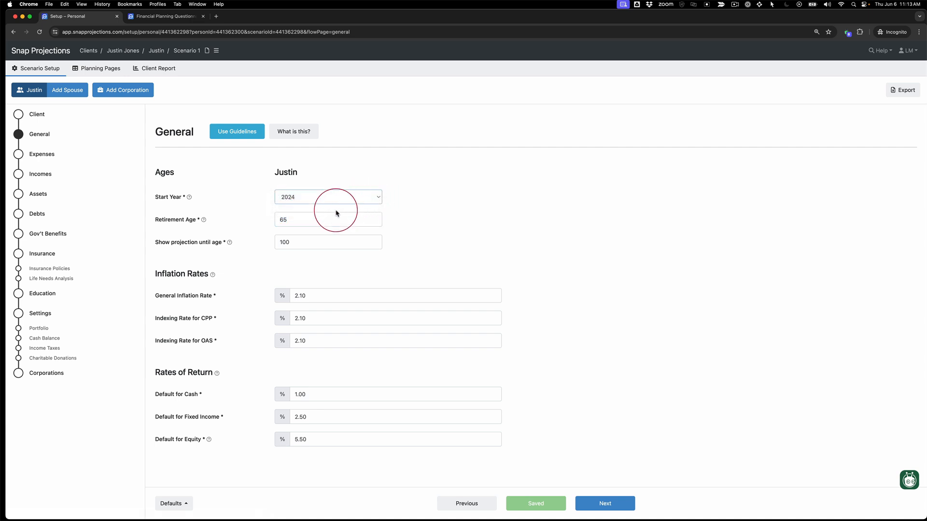
double_click(306, 244)
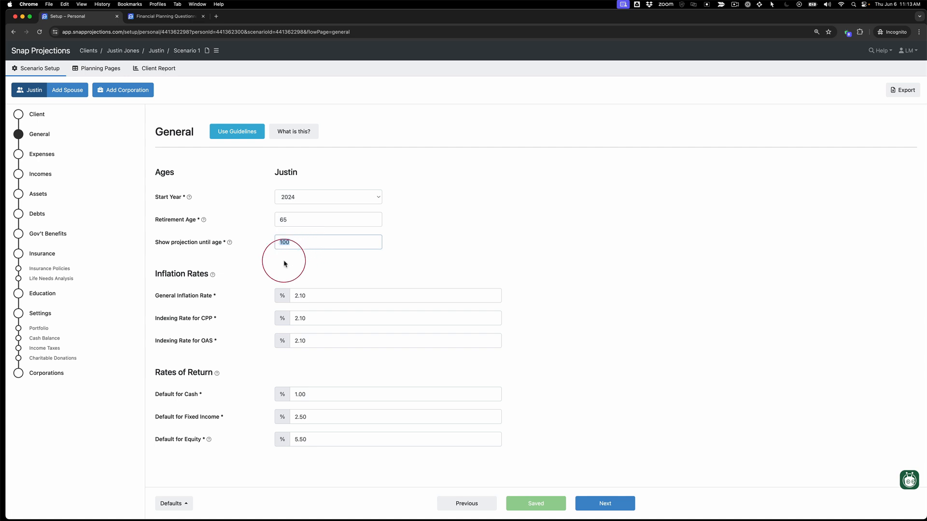
mouse_move(230, 246)
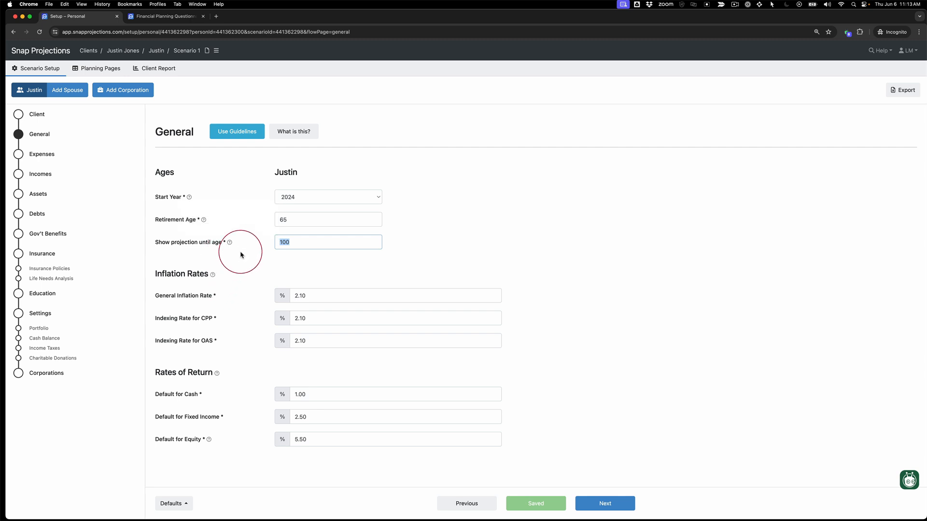
Step: Read the Projection Assumption Guidelines explanation and apply the guidelines to the scenario
left_click(301, 131)
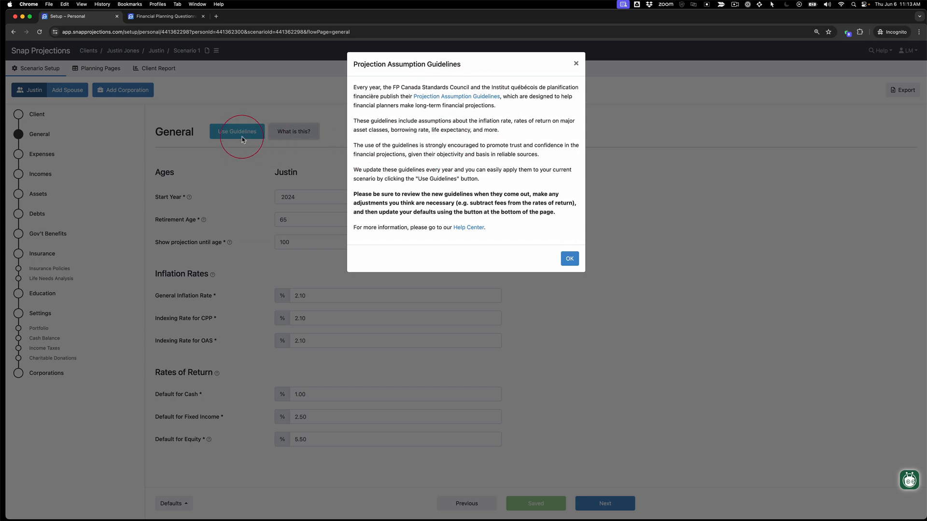
left_click(570, 258)
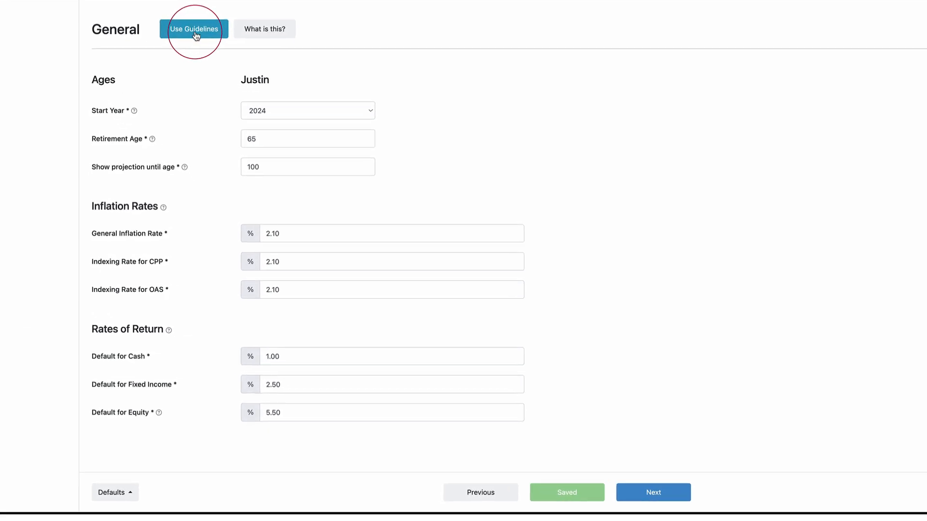
left_click(195, 37)
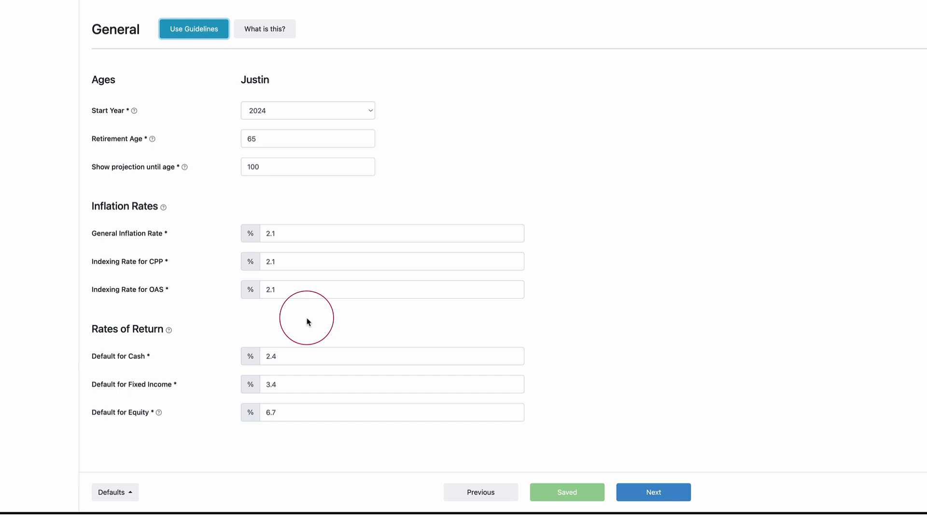
Step: Set the default rates of return to 1.00% cash, 2.50% fixed income and 5.50% equity, and open the Defaults options
double_click(287, 355)
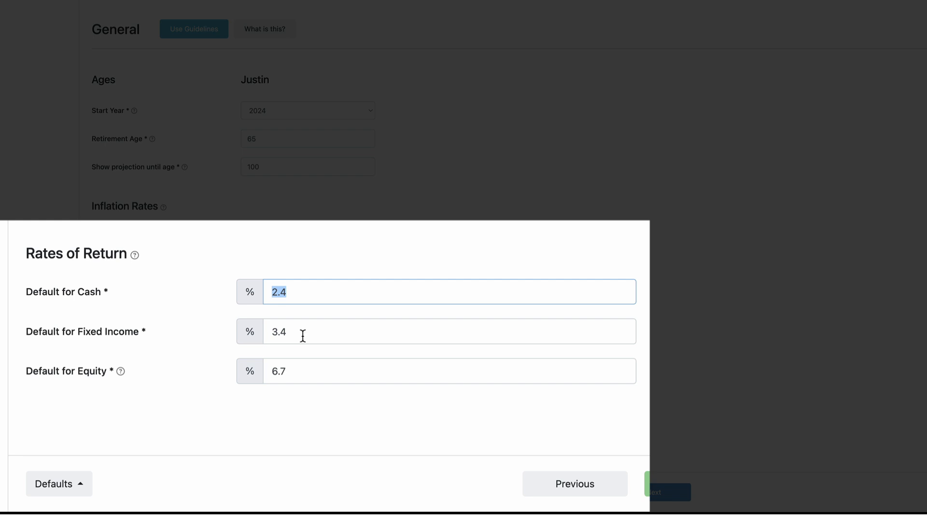
type("1")
double_click(310, 341)
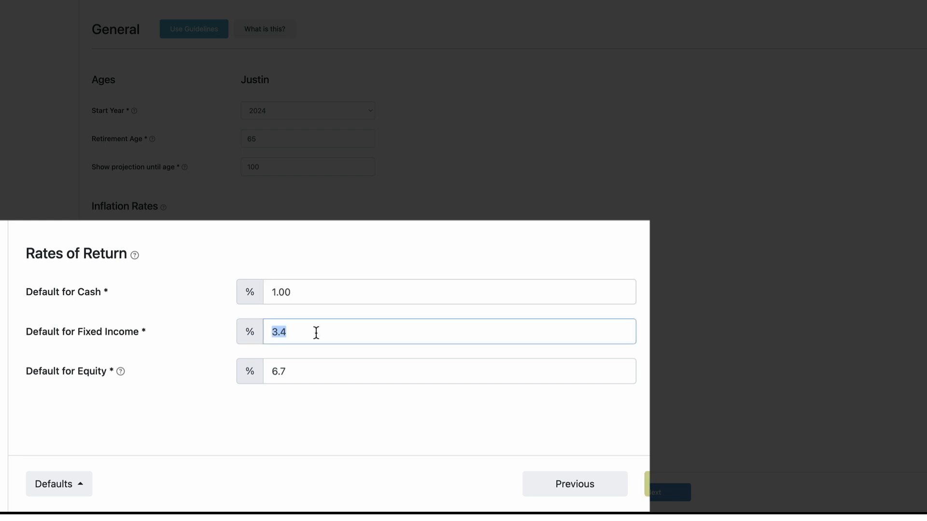
type("2.5")
double_click(342, 373)
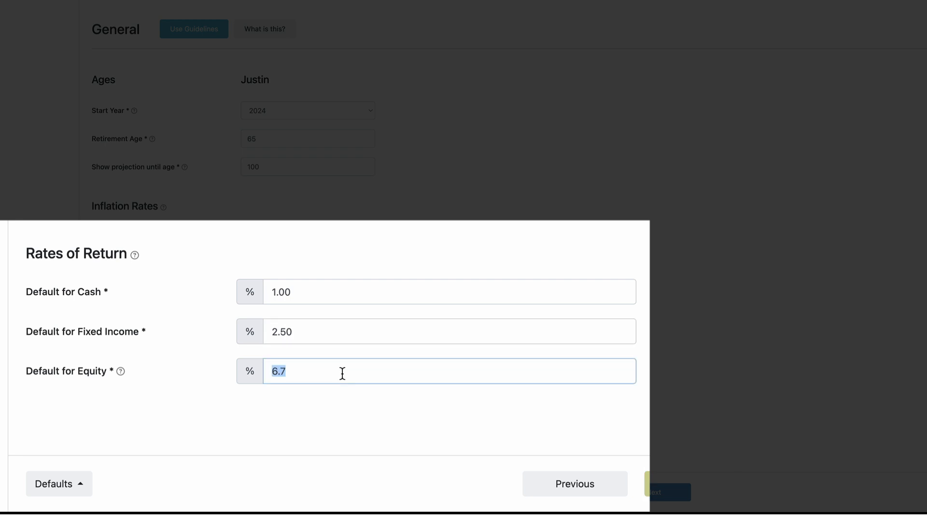
type("5.5")
left_click(145, 408)
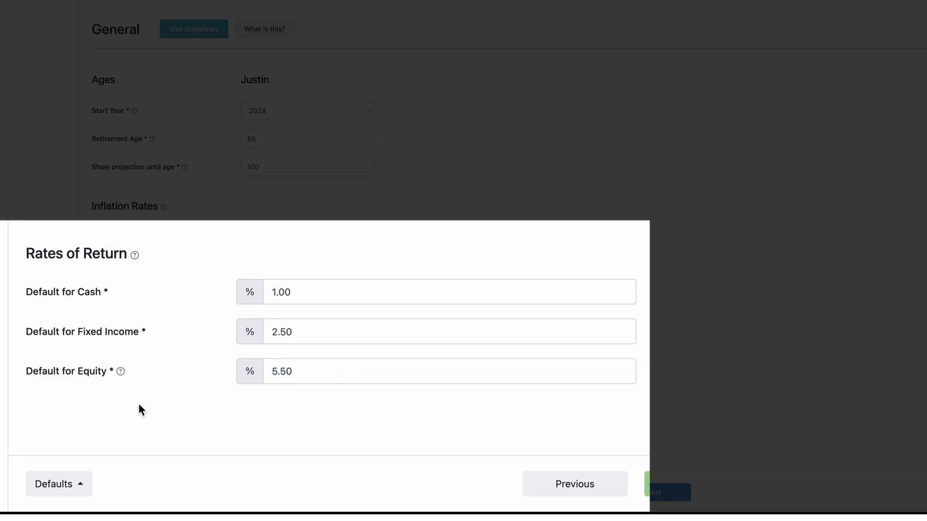
left_click(77, 489)
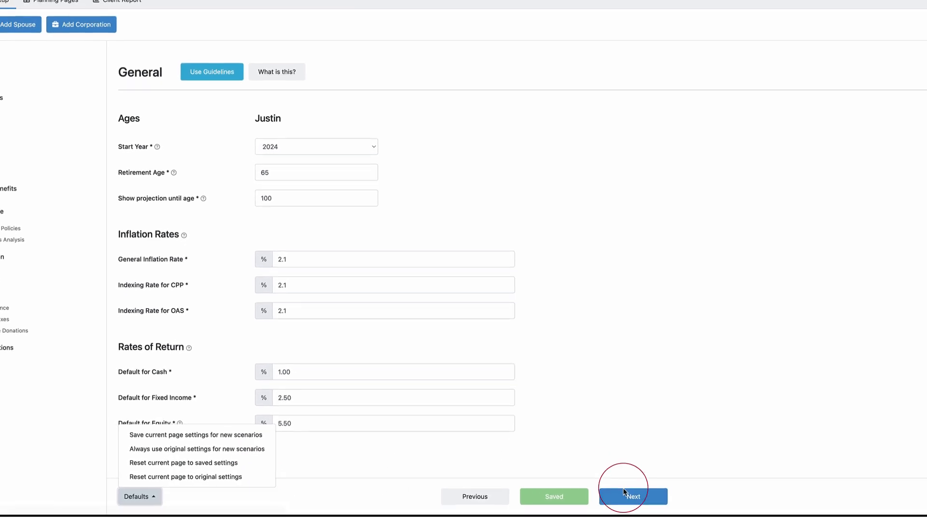
Step: Move to the Expenses page and set the base expenses amount to $48,000
left_click(623, 494)
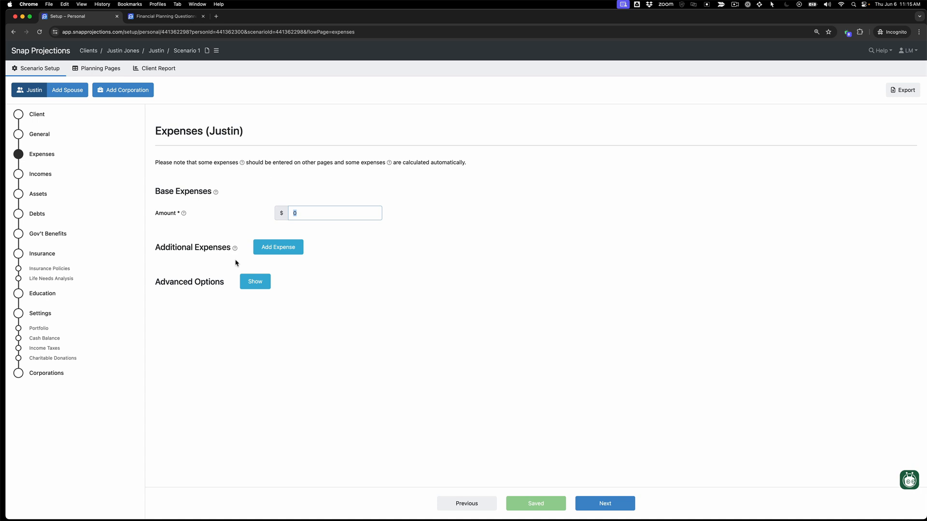
type("000")
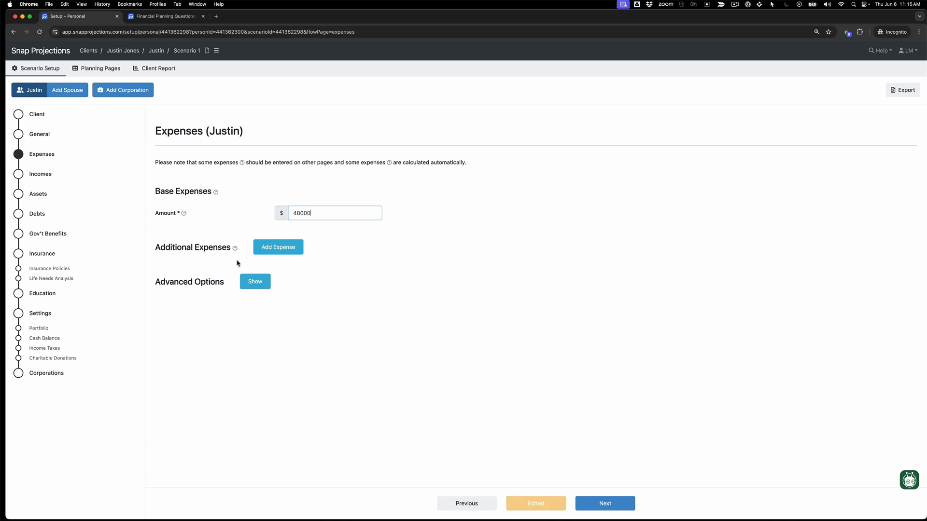
mouse_move(235, 250)
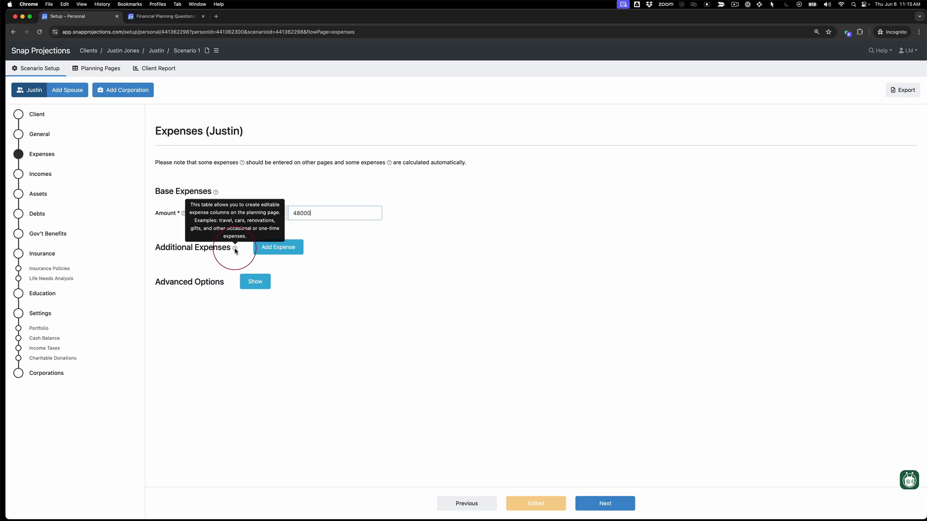
left_click(235, 249)
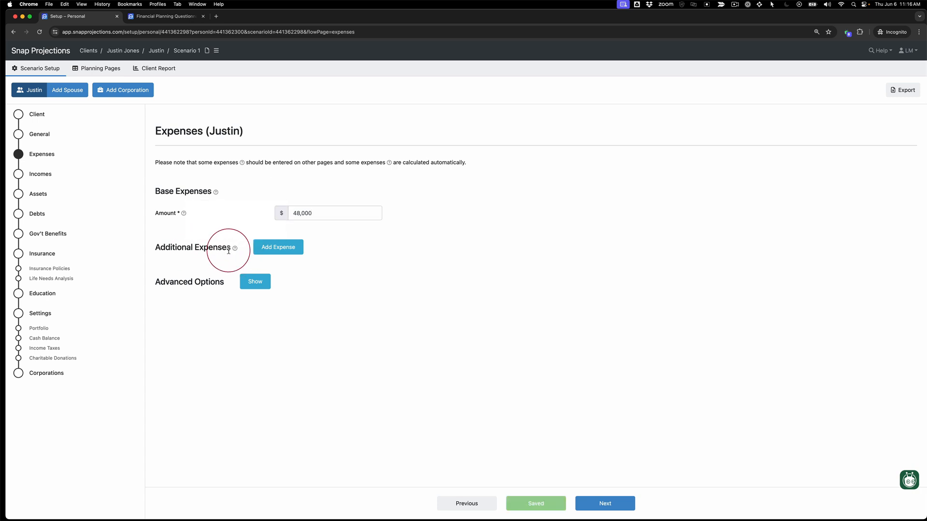
left_click(277, 249)
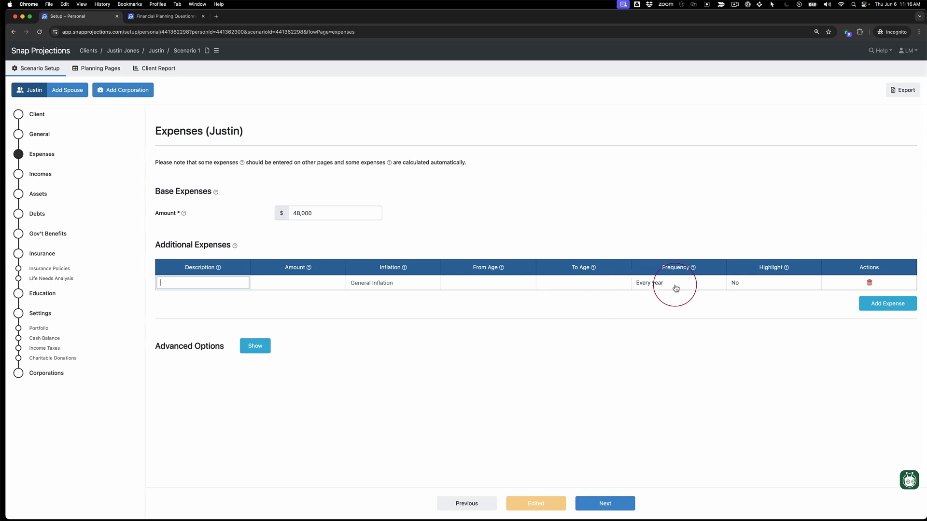
left_click(870, 283)
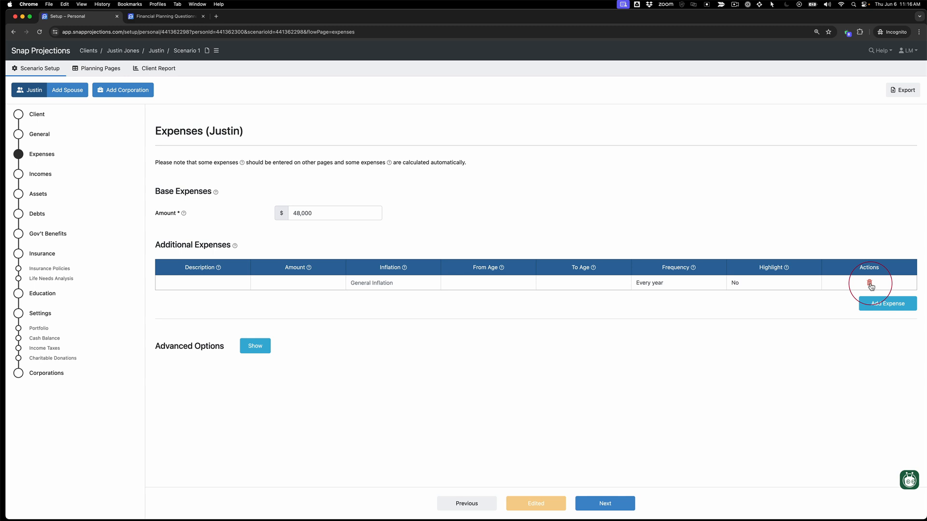
left_click(538, 135)
Step: Delete the empty additional expense row and go to the Incomes page
left_click(200, 209)
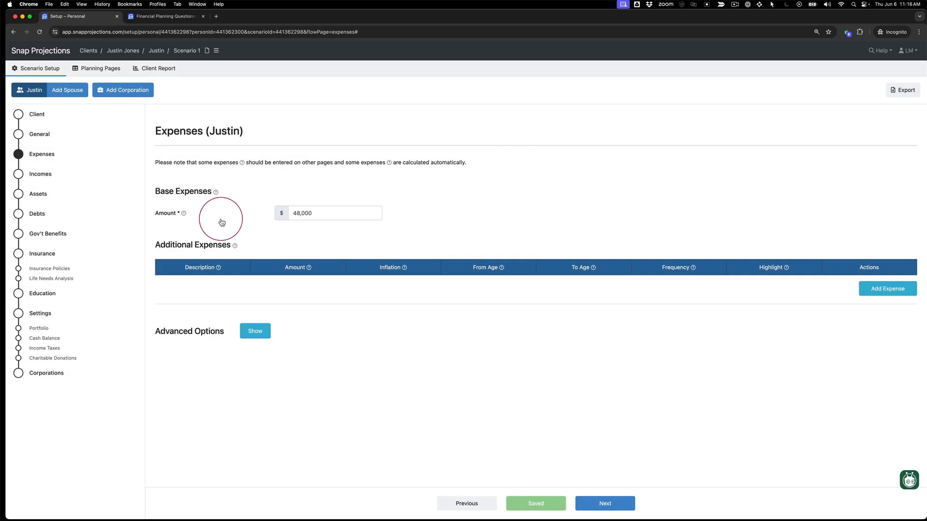
left_click(47, 179)
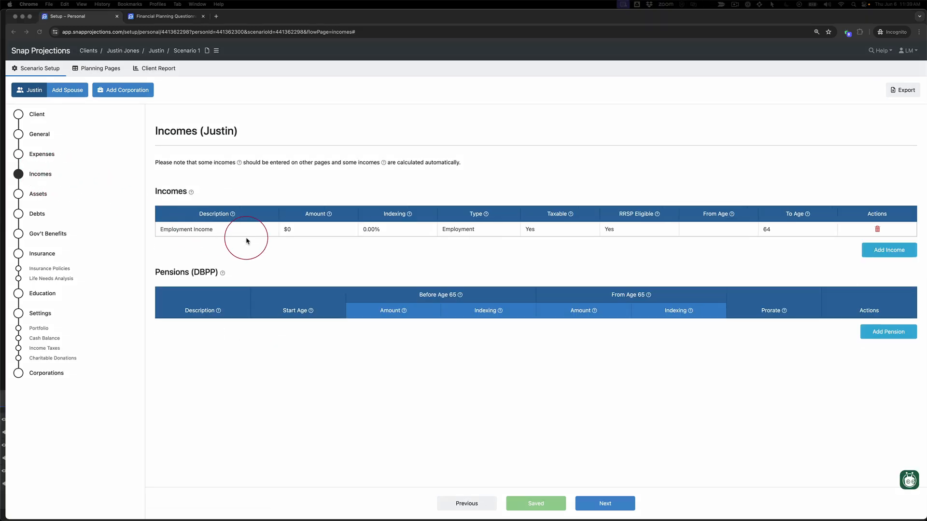
Step: Set the employment income amount to $100,000 with General Inflation indexing
left_click(295, 230)
type("100000")
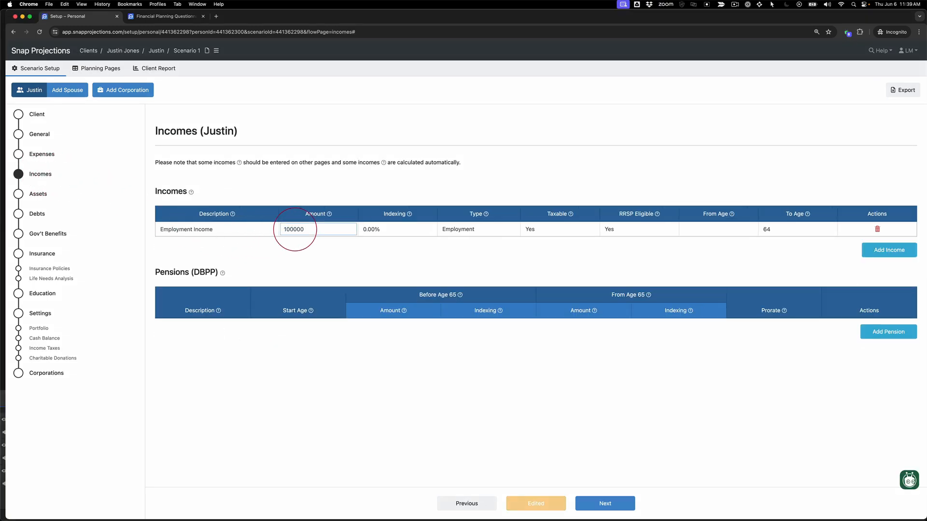
key("Tab")
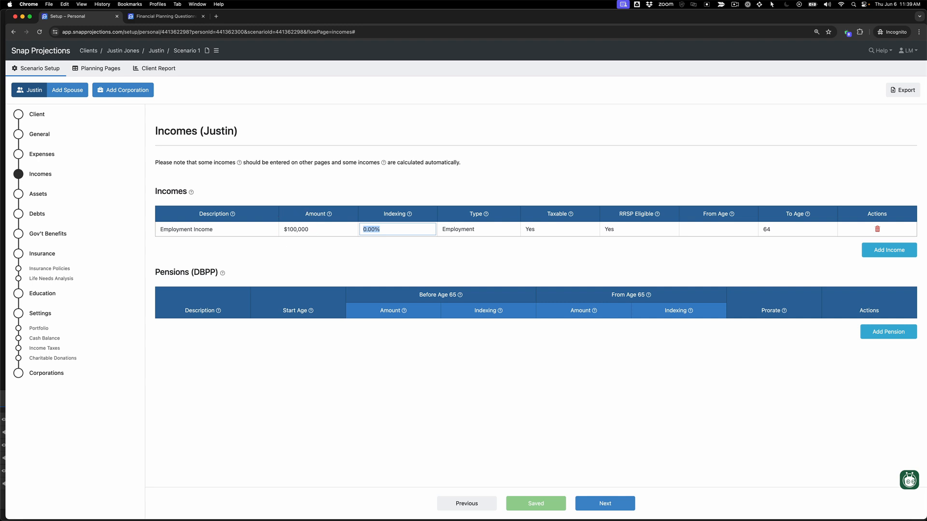
key("BackSpace")
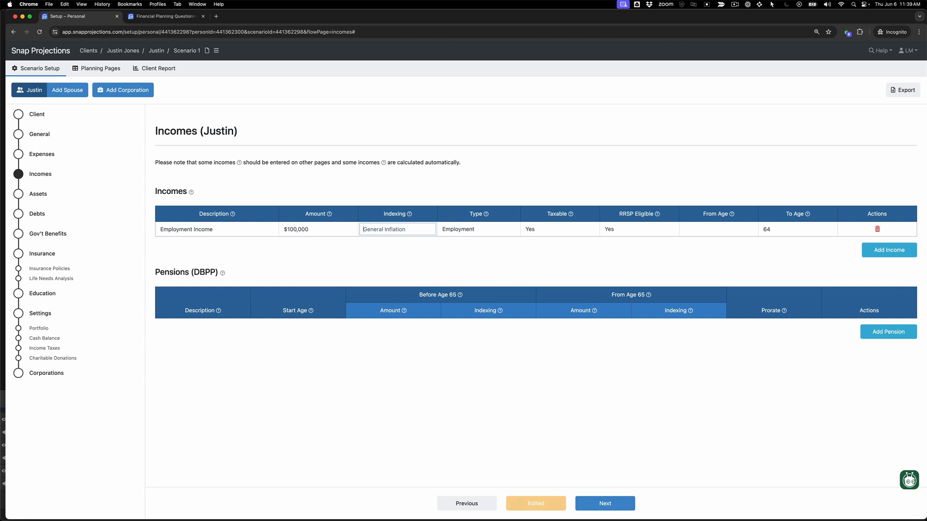
Step: Review the income type options and the From Age and To Age settings without changing them
left_click(517, 235)
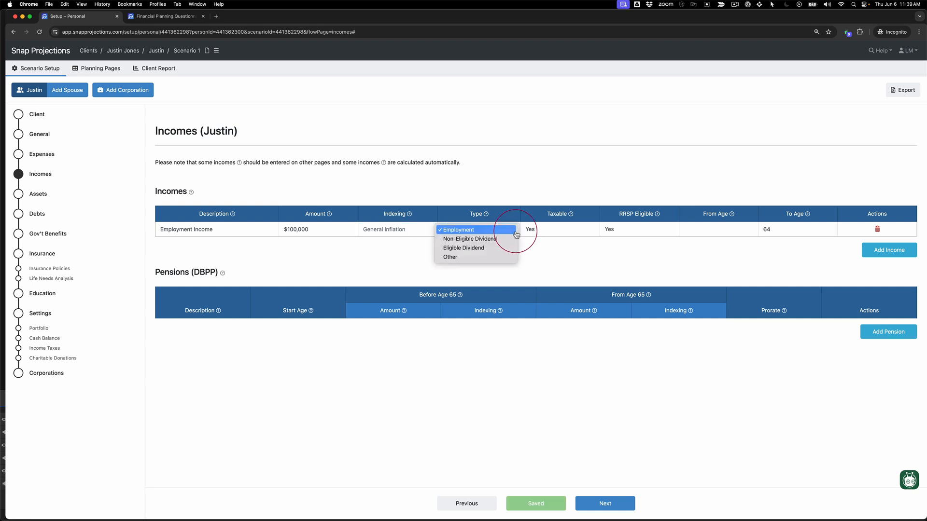
left_click(517, 236)
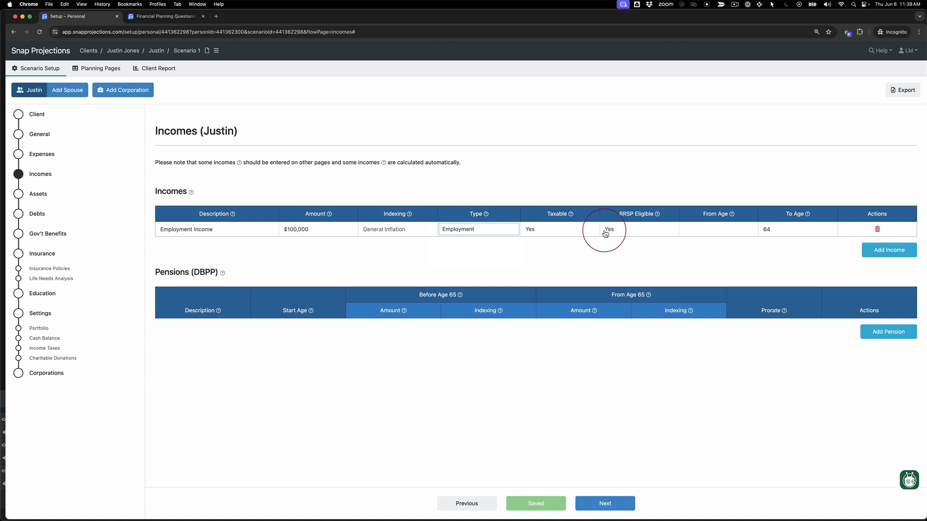
left_click(721, 230)
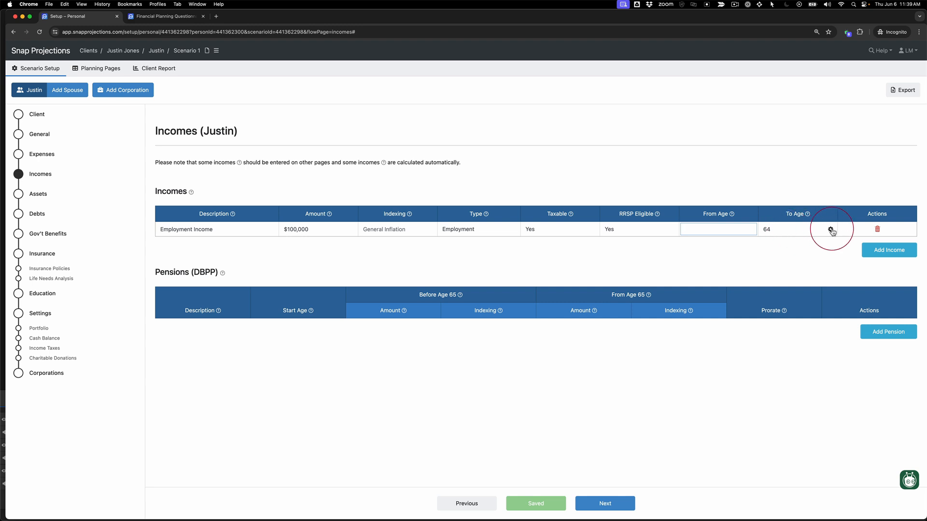
left_click(830, 231)
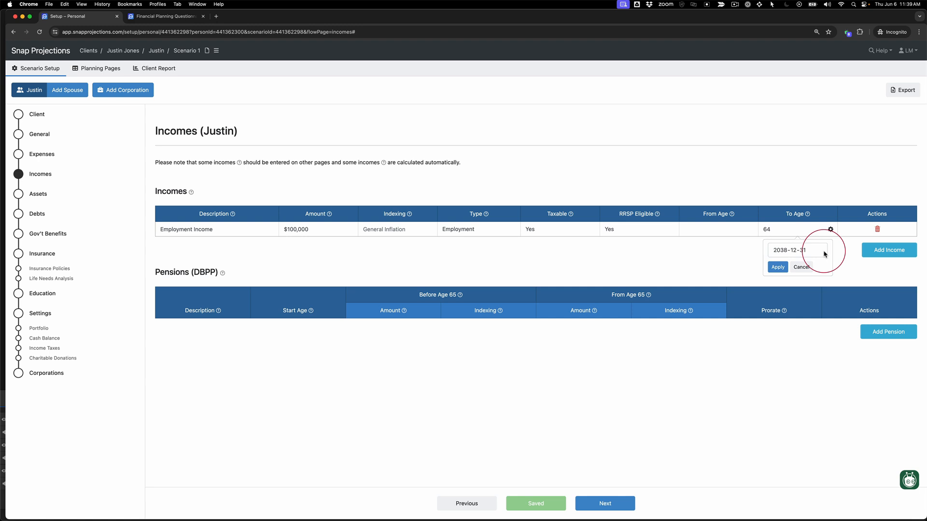
left_click(800, 267)
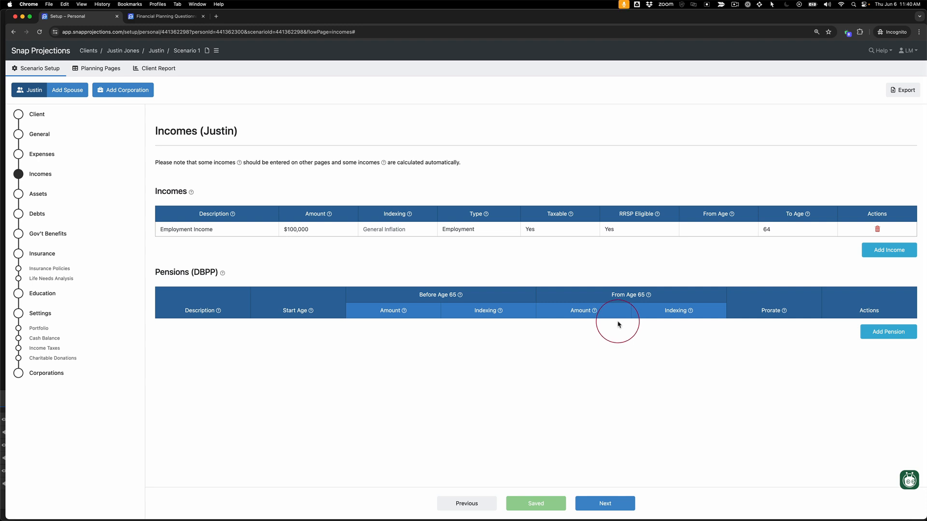
Step: Go to the Assets page and delete the Default financial asset
left_click(37, 195)
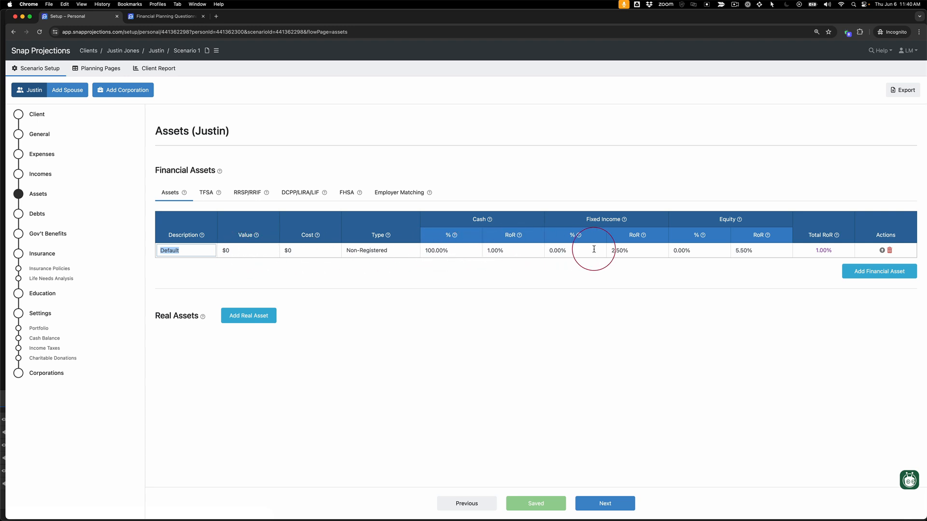
left_click(889, 250)
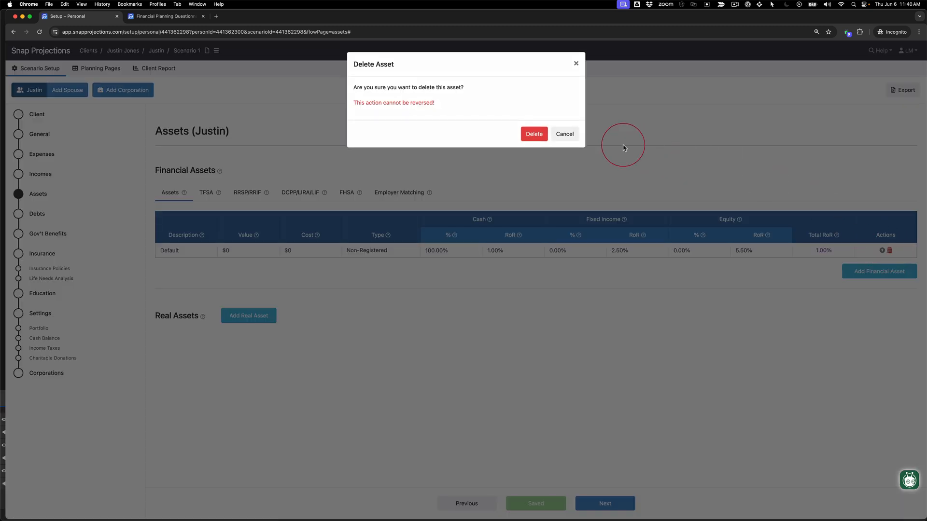
left_click(534, 134)
Step: Add a financial asset named RRSP worth $185,000 with type RRSP/RRIF
left_click(857, 258)
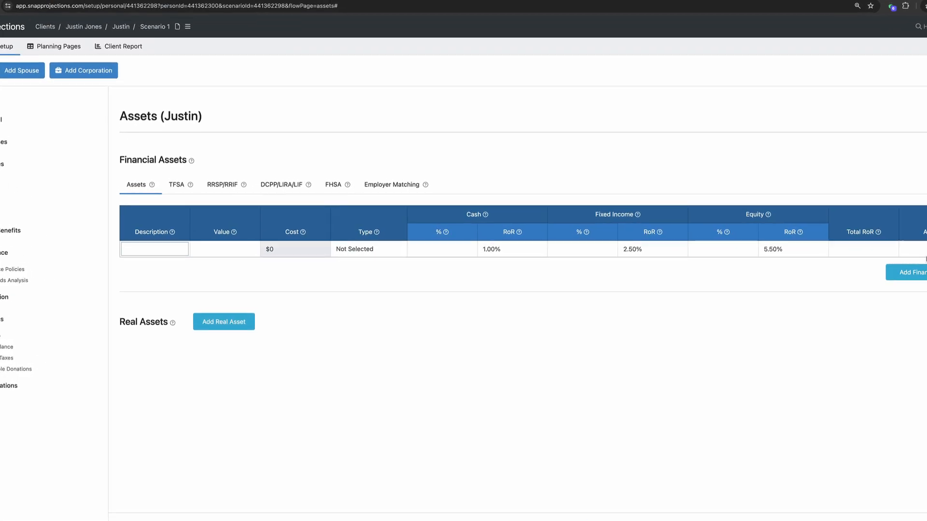
type("RRSP")
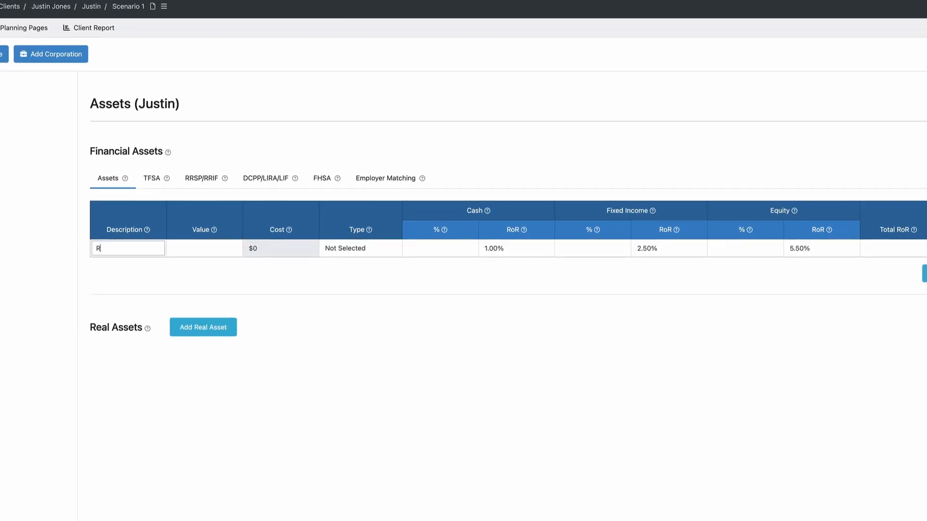
key("Tab")
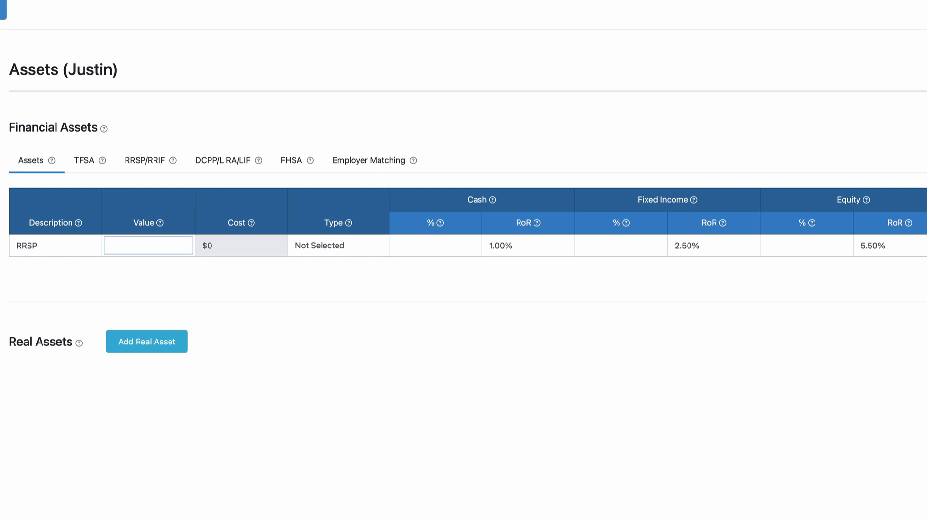
type("185000")
key("Tab")
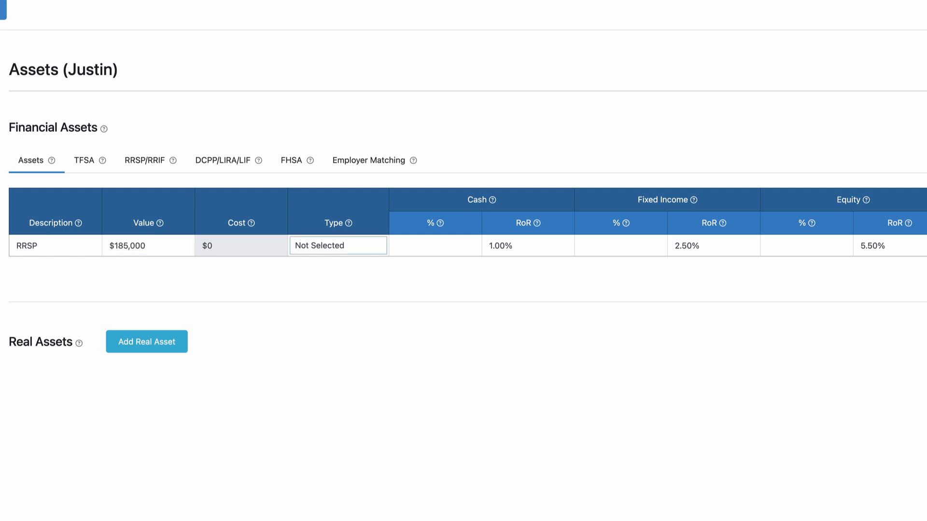
left_click(352, 250)
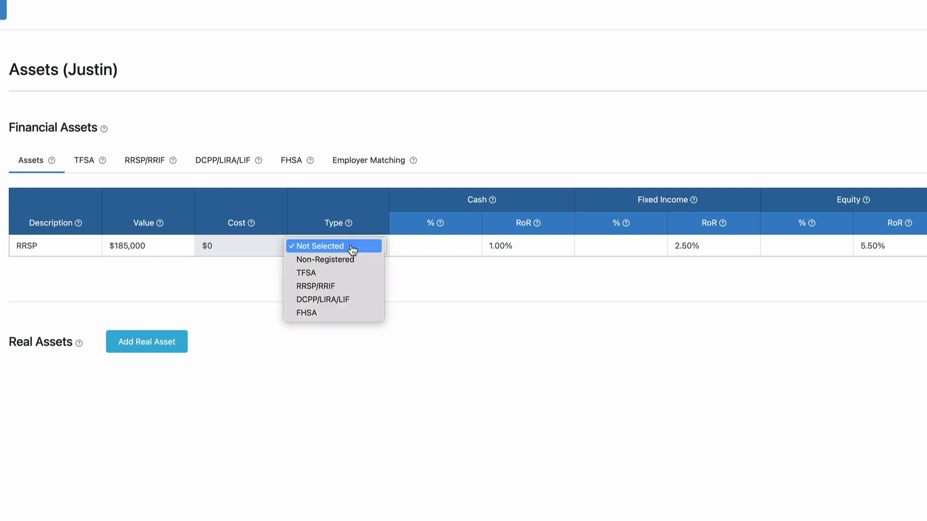
left_click(352, 287)
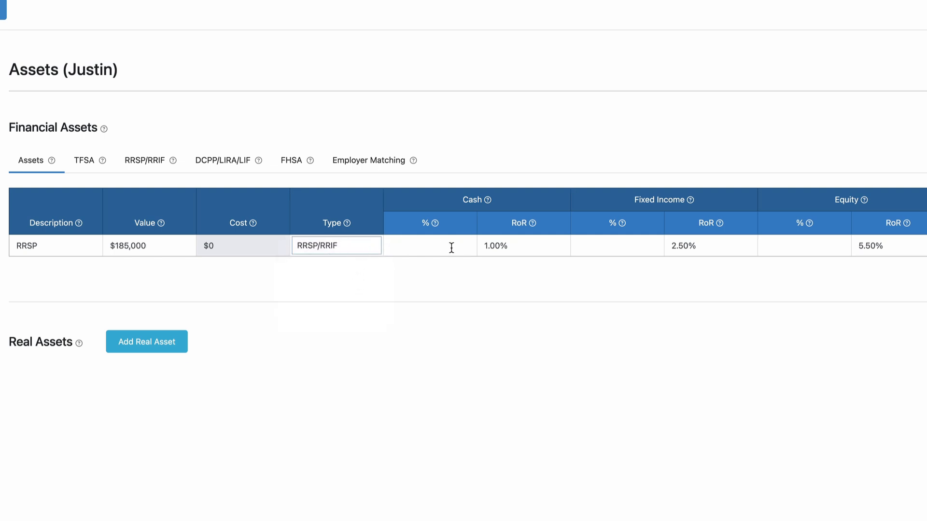
Step: Allocate the RRSP asset 40% to fixed income and 60% to equity
left_click(615, 248)
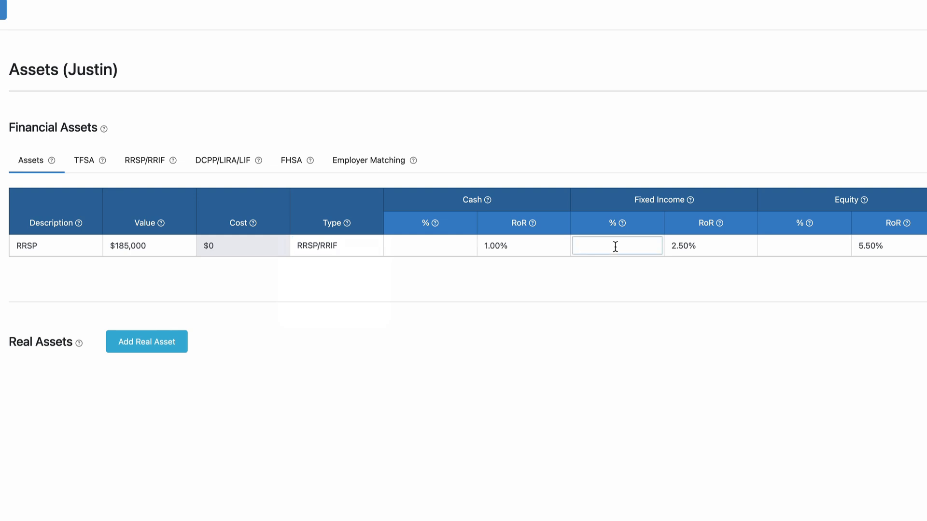
type("40")
key("Tab")
key("Tab")
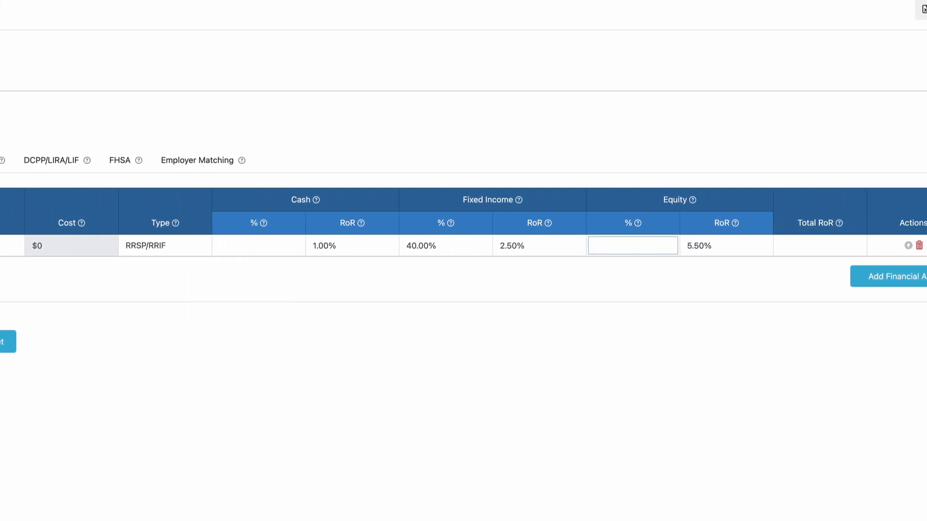
type("60")
key("Tab")
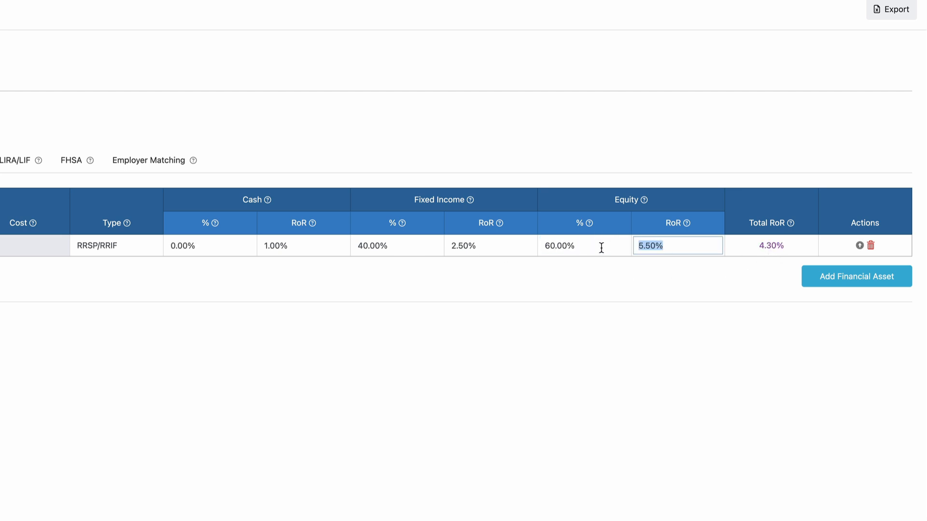
Step: Add a financial asset named TFSA worth $100,000 with type TFSA
left_click(852, 274)
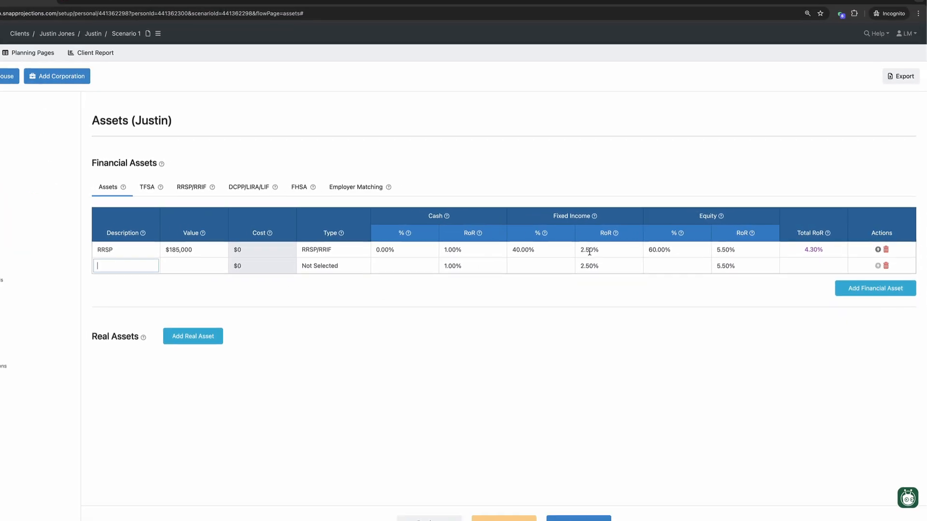
left_click(543, 267)
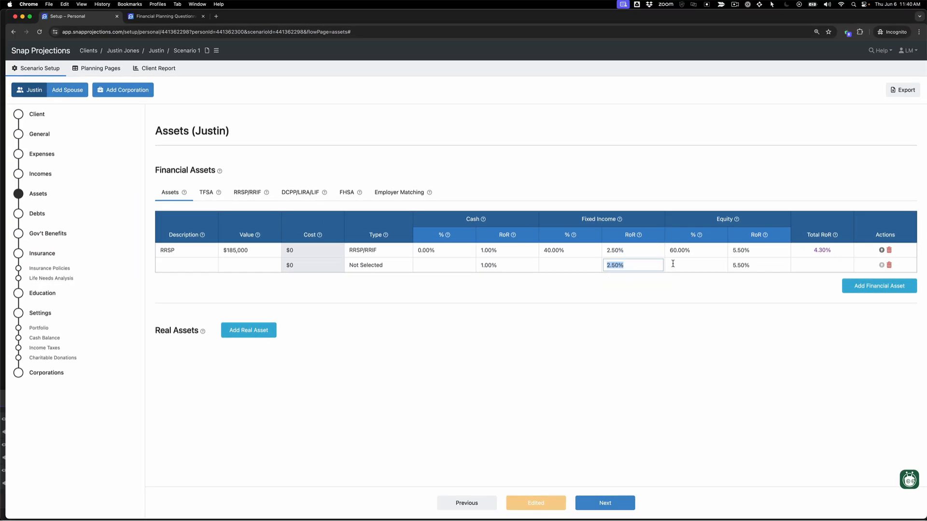
left_click(746, 251)
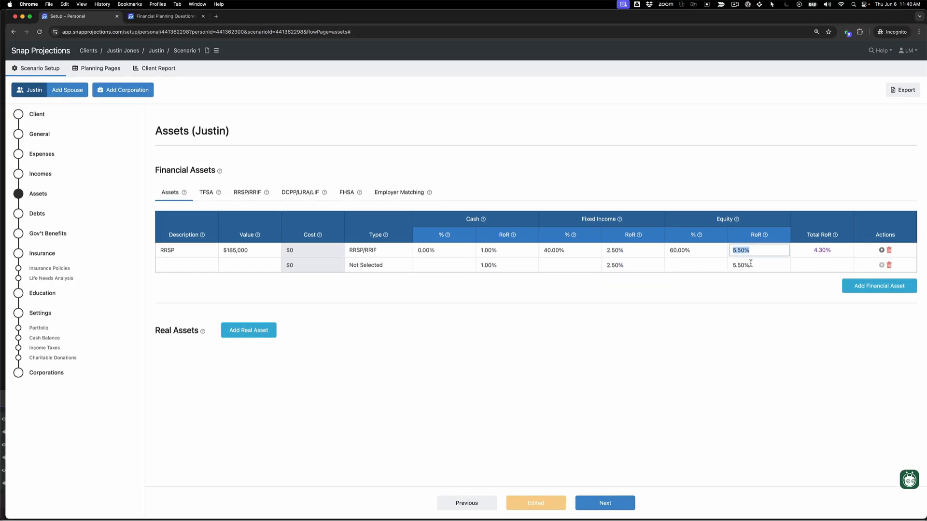
left_click(751, 265)
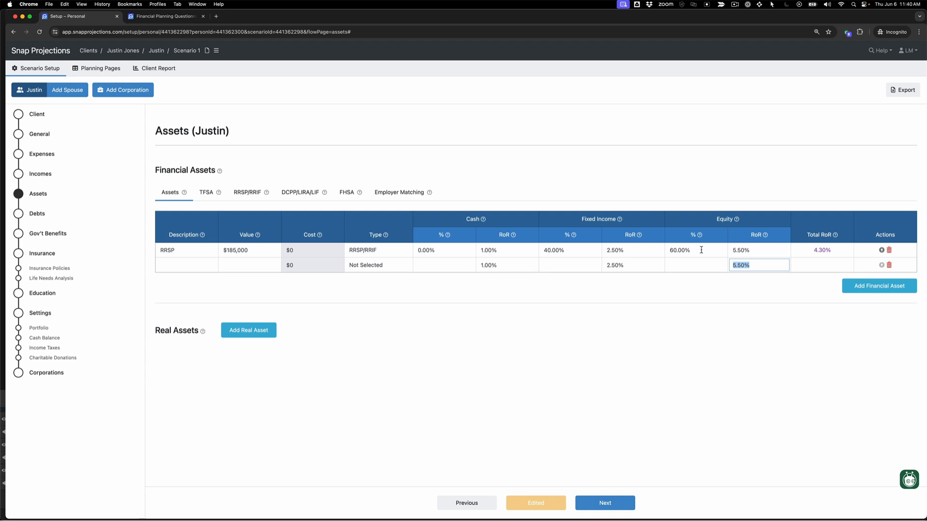
left_click(184, 263)
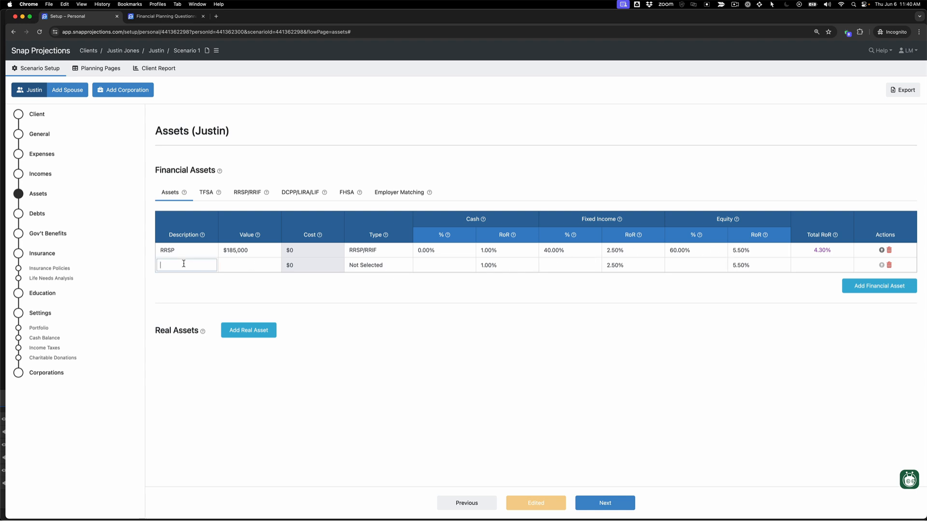
type("TFSA")
key("Tab")
type("100,00")
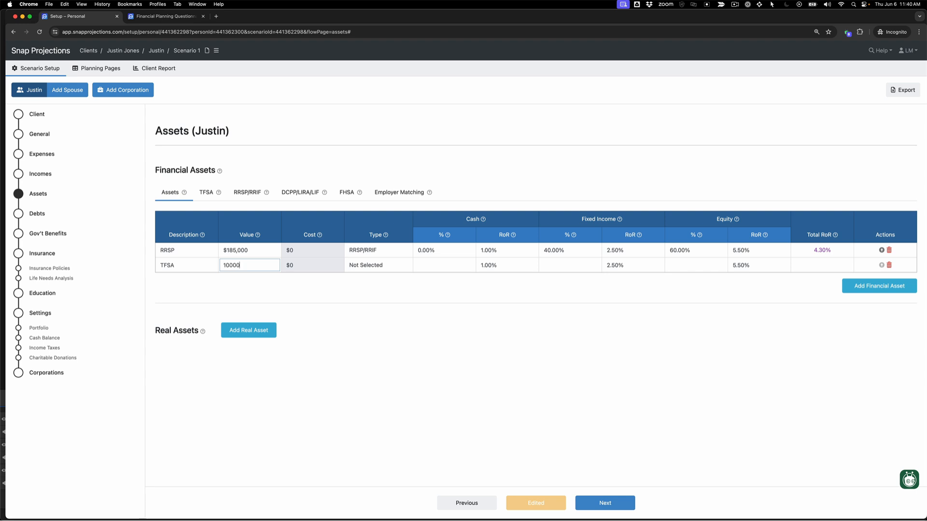
type("0")
key("Tab")
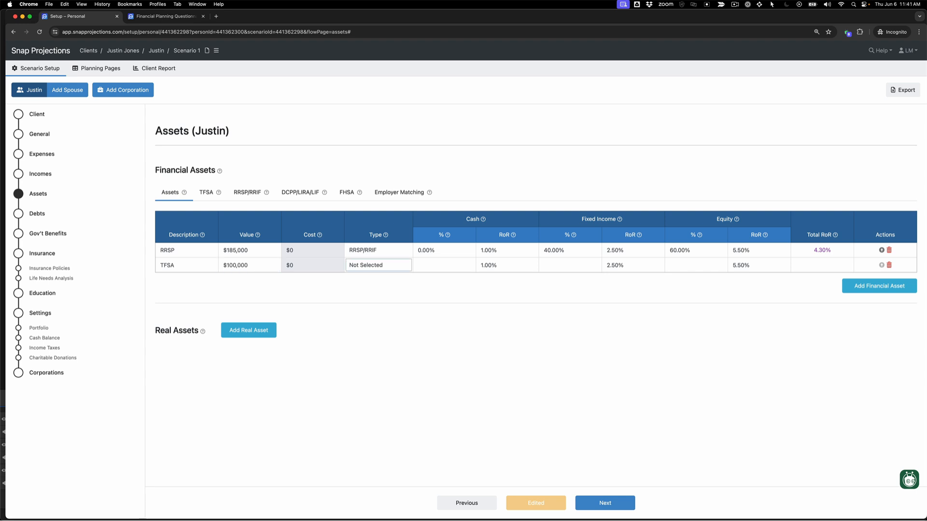
key("t")
key("Tab")
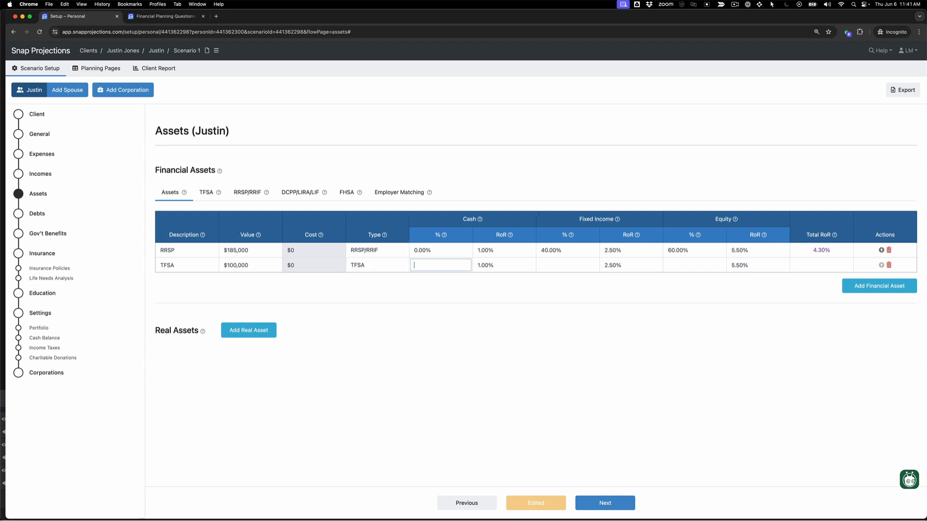
Step: Allocate the TFSA asset 40% to fixed income and 60% to equity
key("Tab")
key("Tab")
type("40")
key("Tab")
key("Tab")
key("Tab")
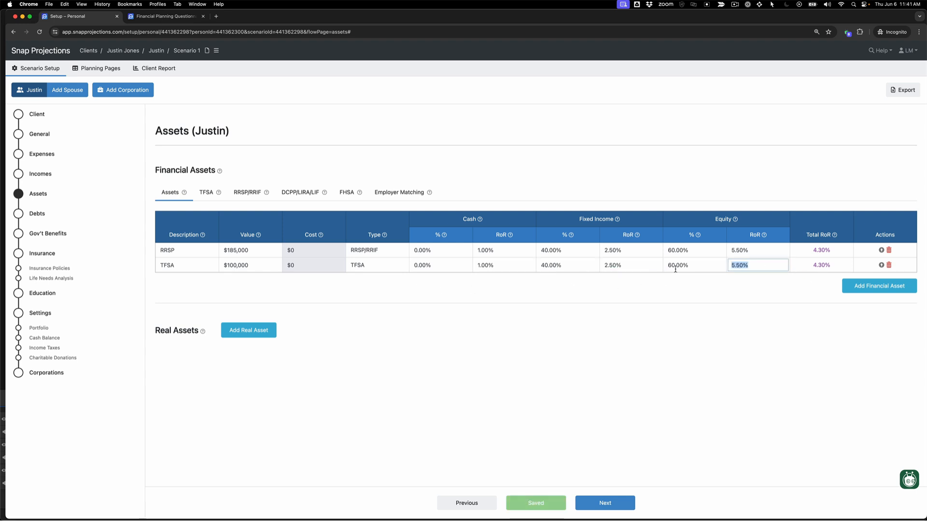
Step: Add a financial asset named Non Reg worth $18,000 with type Non-Registered
left_click(855, 288)
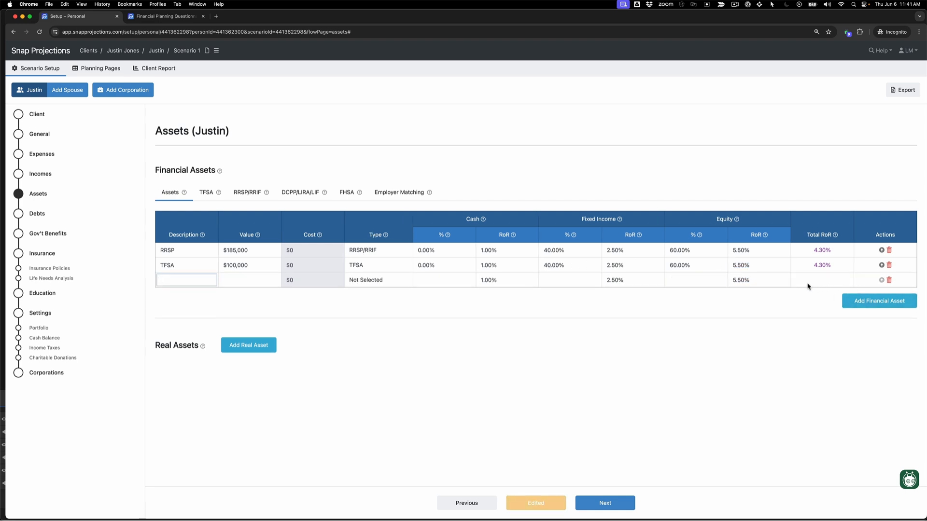
type("18000")
key("BackSpace")
key("BackSpace")
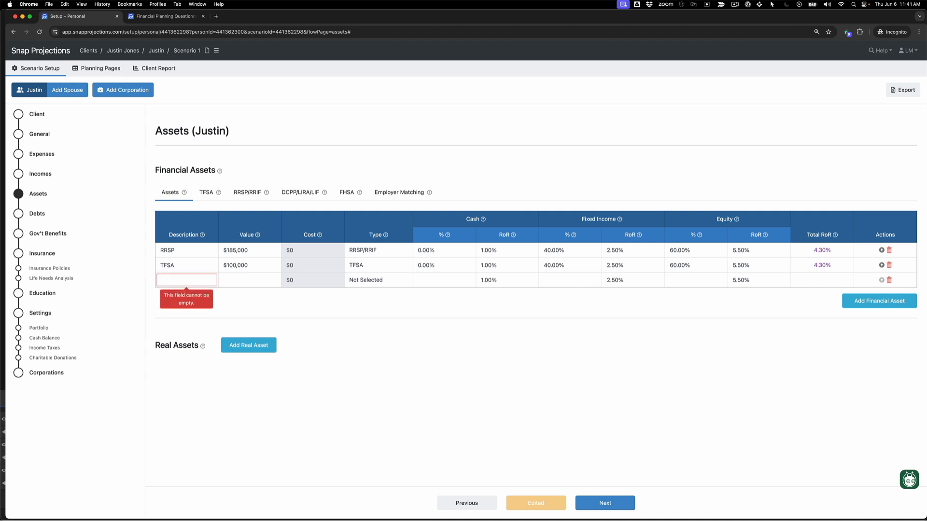
type("Non")
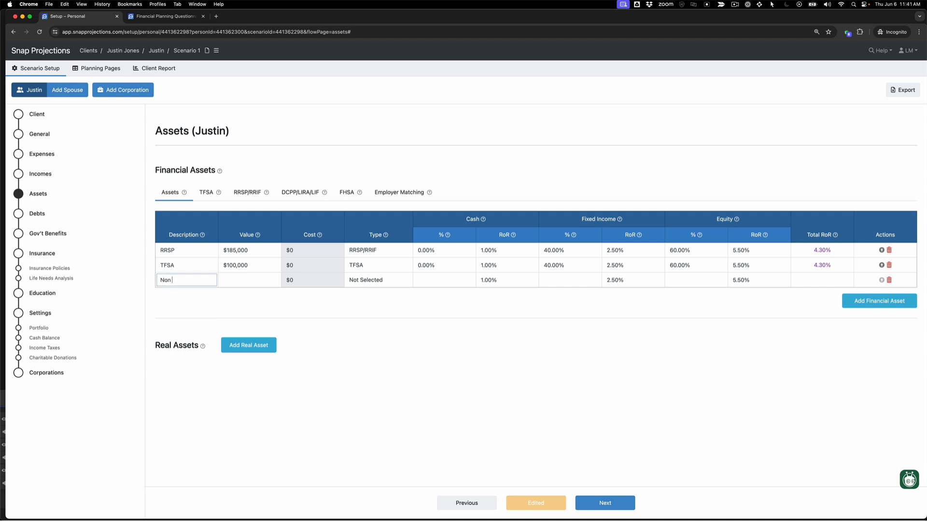
type(" Reg")
key("Tab")
type("18")
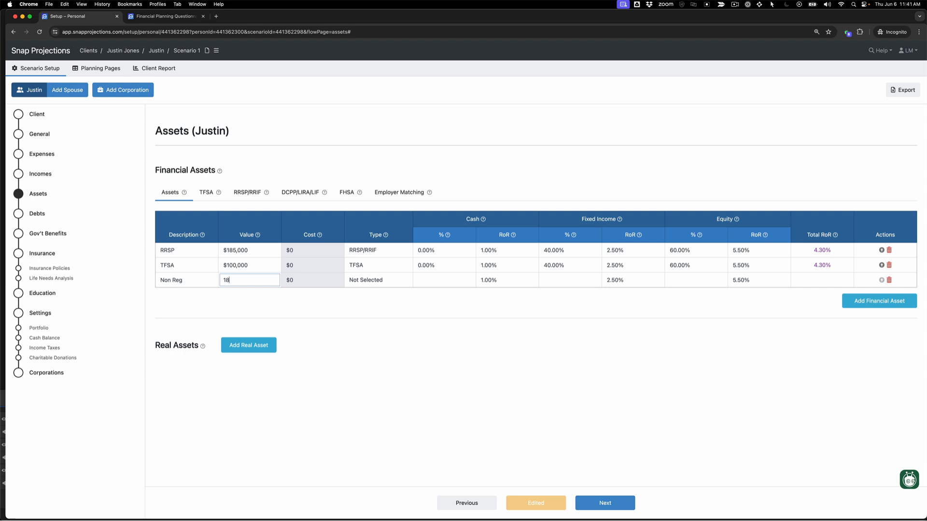
type("000")
key("Tab")
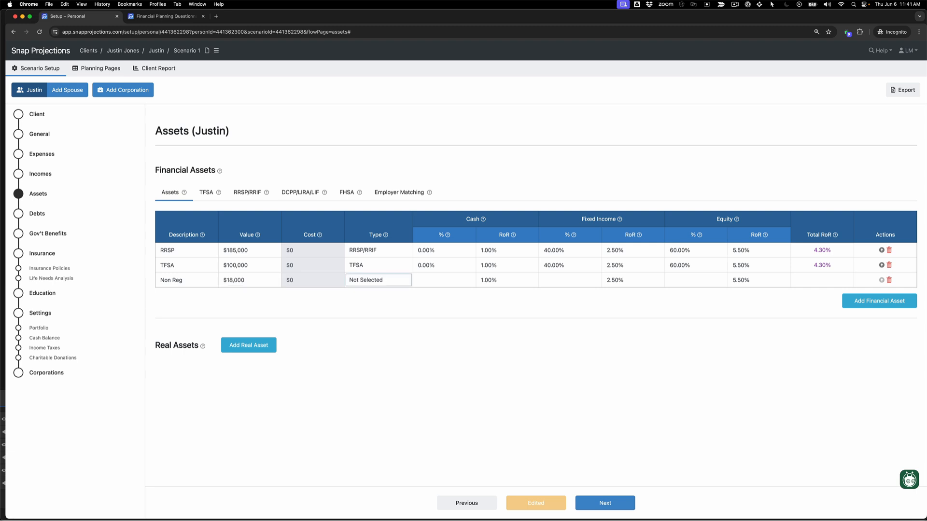
key("n")
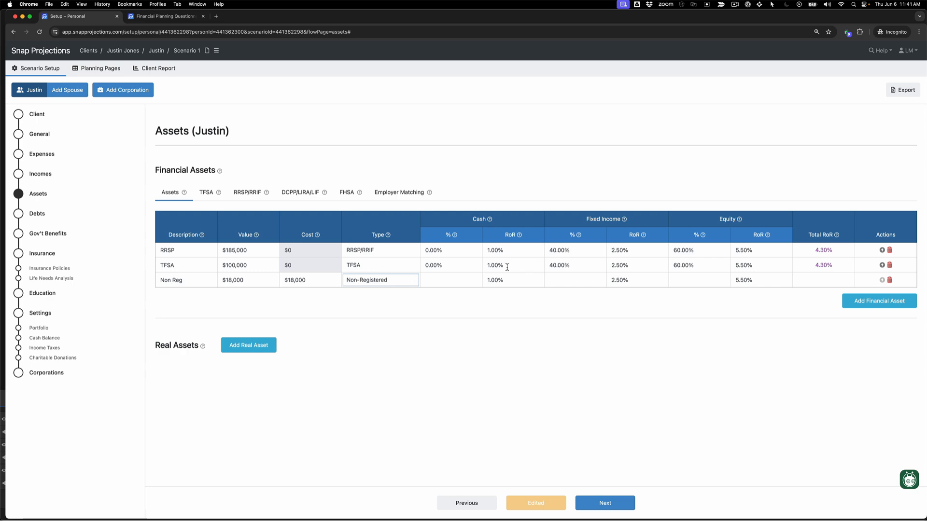
Step: Allocate the Non Reg asset 100% to cash
left_click(439, 281)
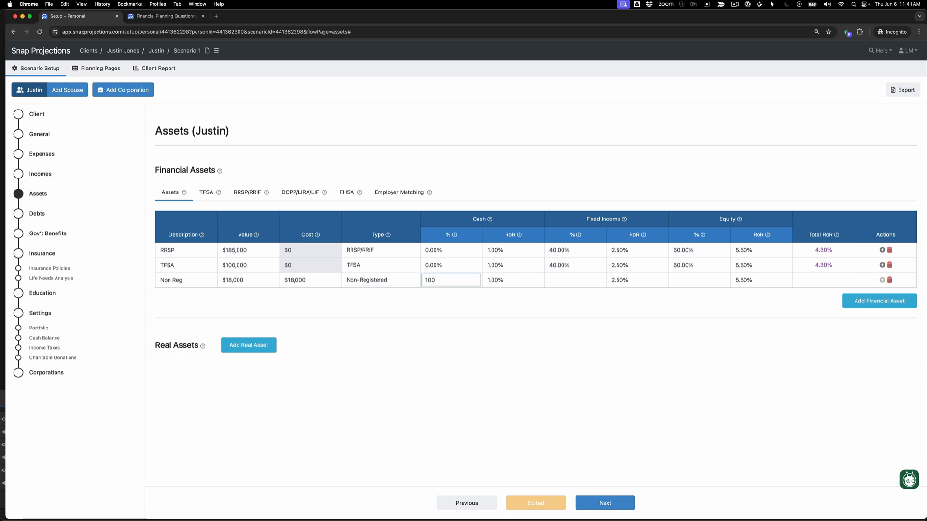
key("Tab")
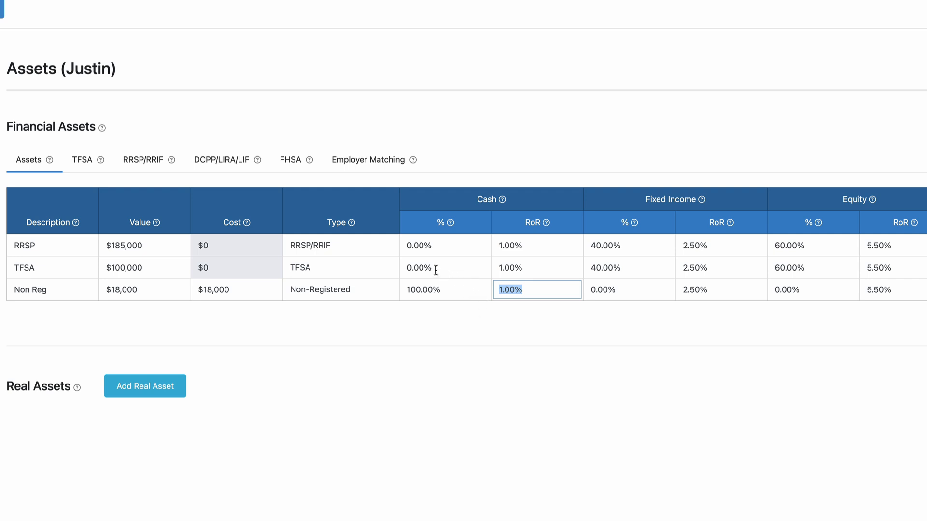
Step: Check the TFSA contribution room, then set the 2024 RRSP contribution room to $37,400
left_click(82, 164)
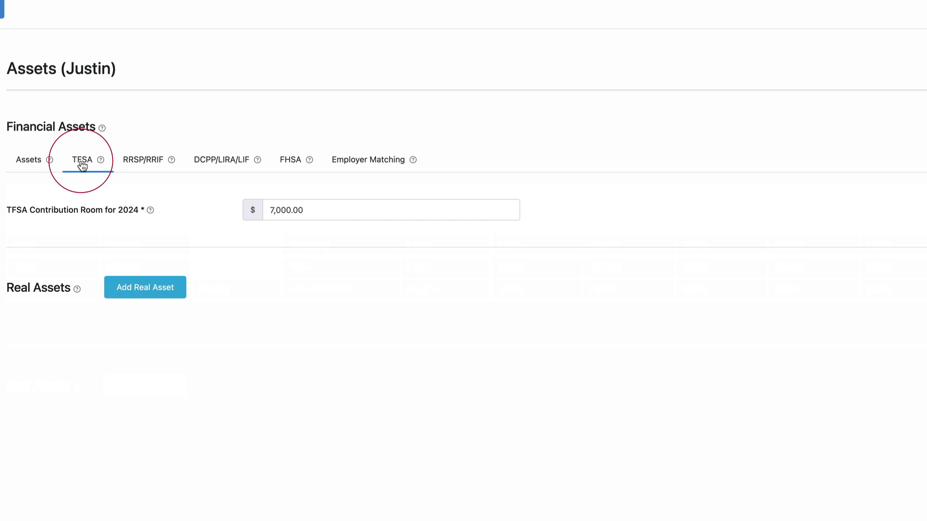
mouse_move(150, 212)
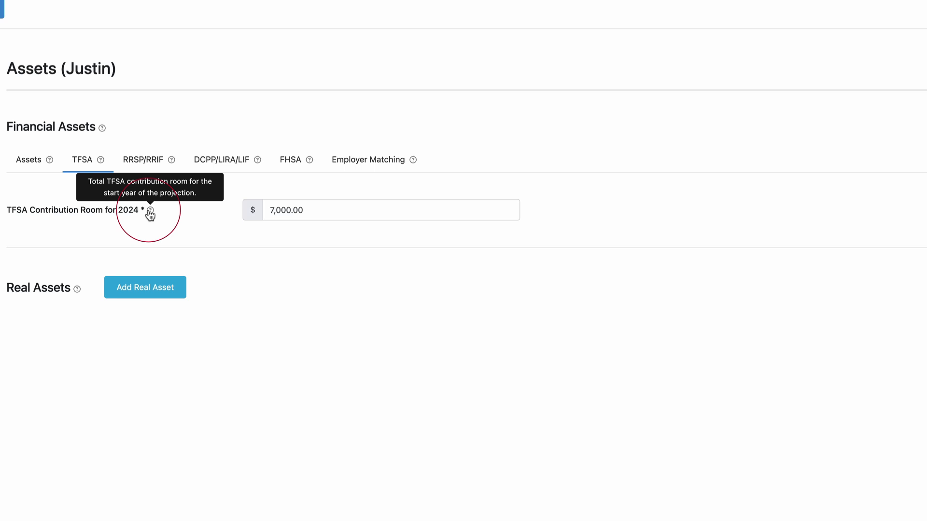
left_click(151, 166)
left_click(322, 212)
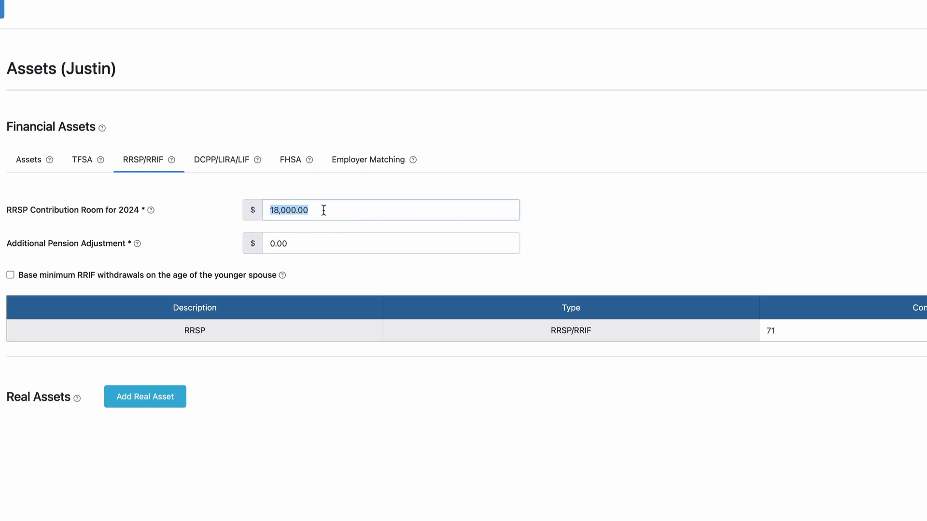
type("37400")
left_click(262, 333)
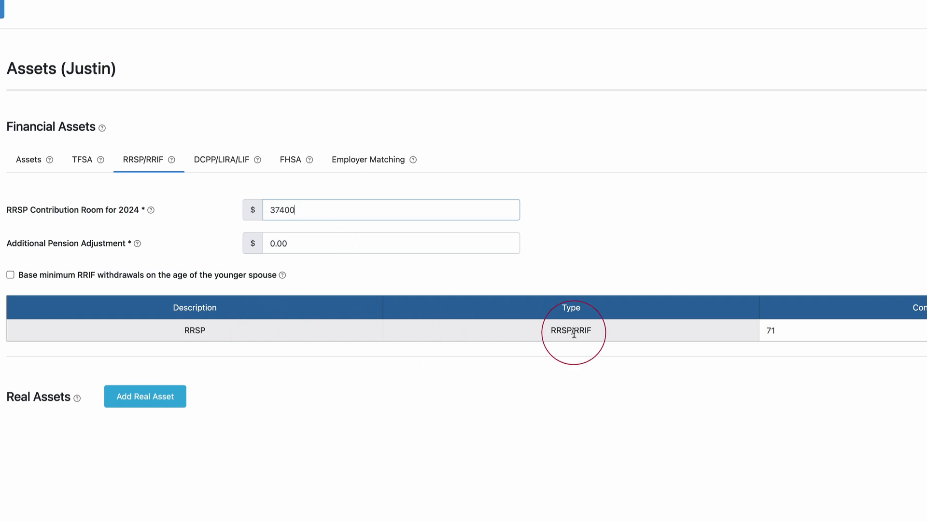
left_click(807, 332)
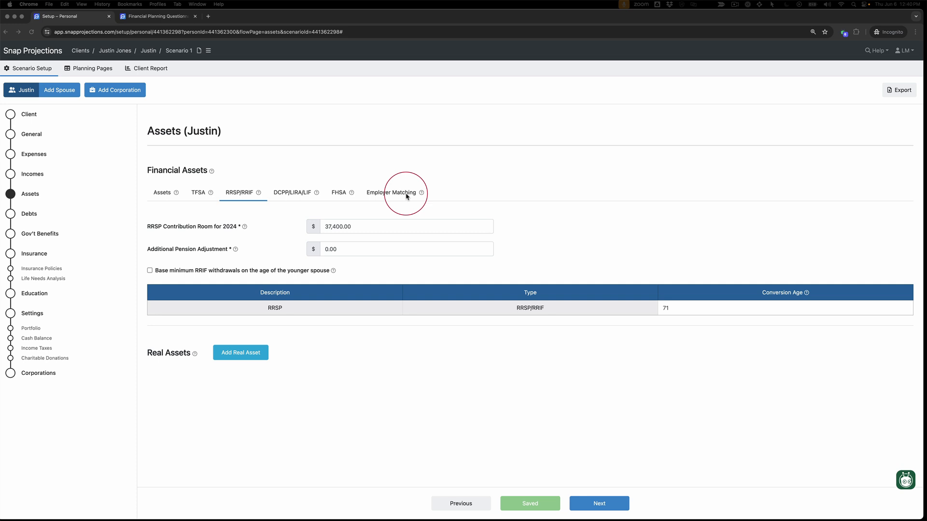
Step: Add a real asset named House with a value of $600,000
left_click(232, 355)
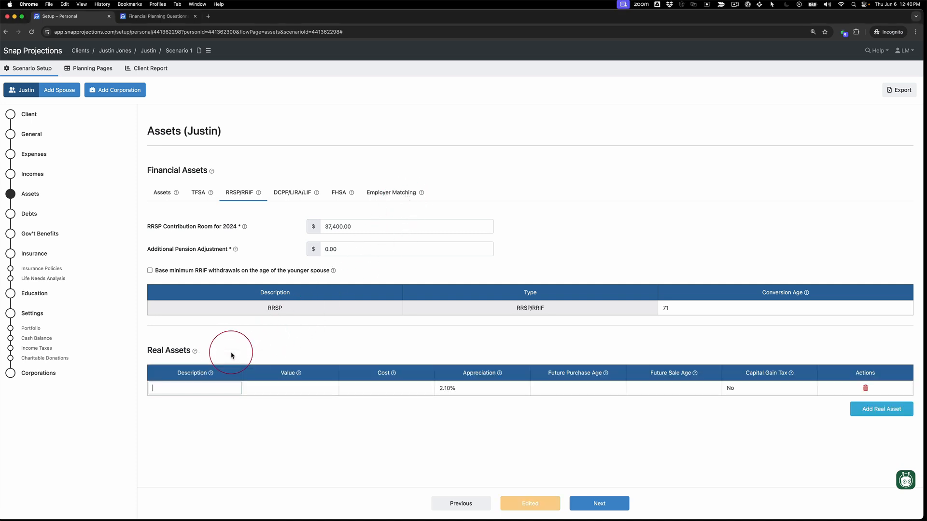
type("House")
key("Tab")
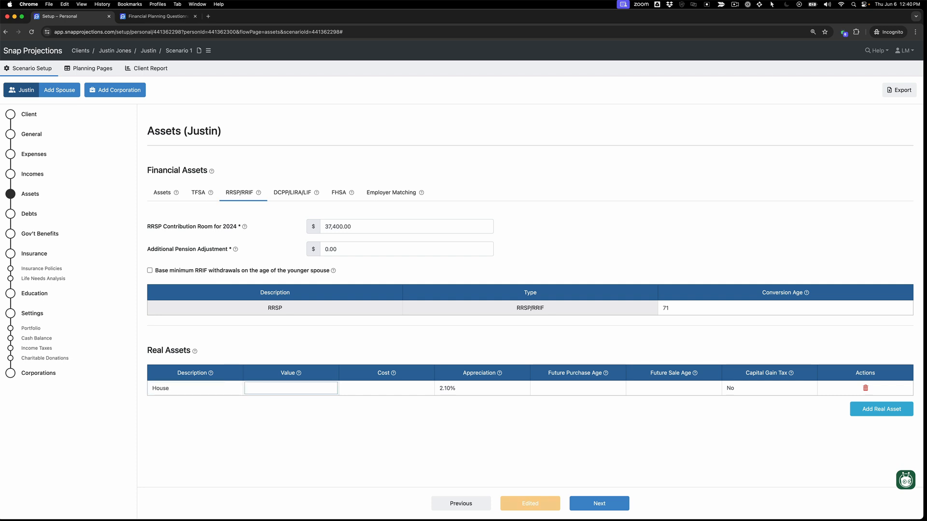
type("600,000")
key("Tab")
key("Tab")
key("Tab")
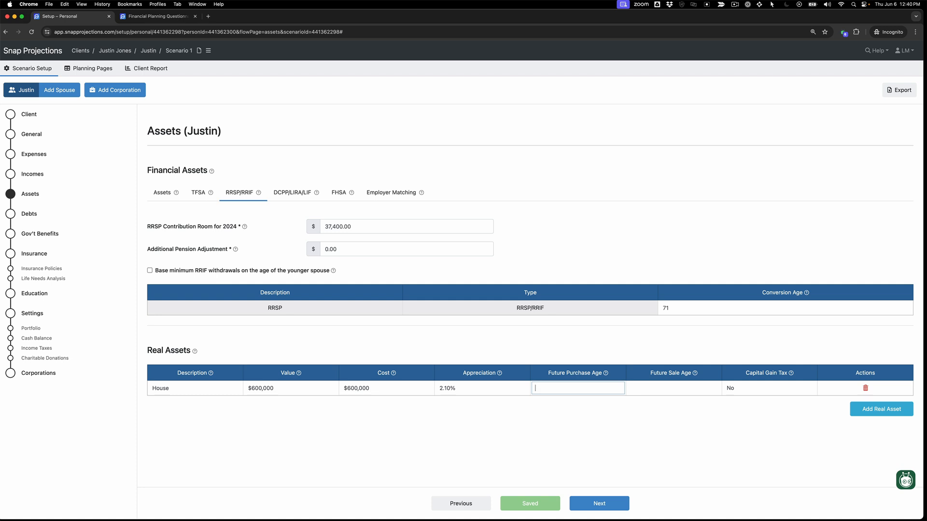
key("Tab")
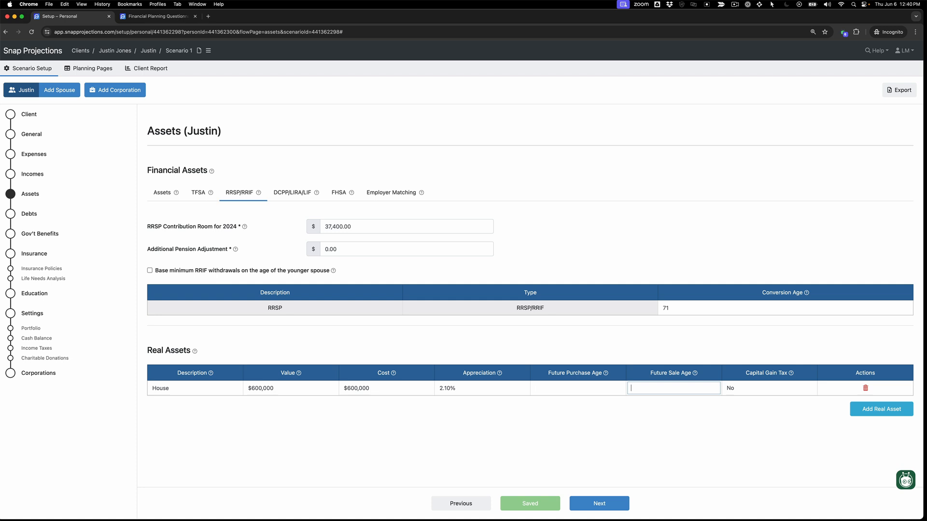
key("Tab")
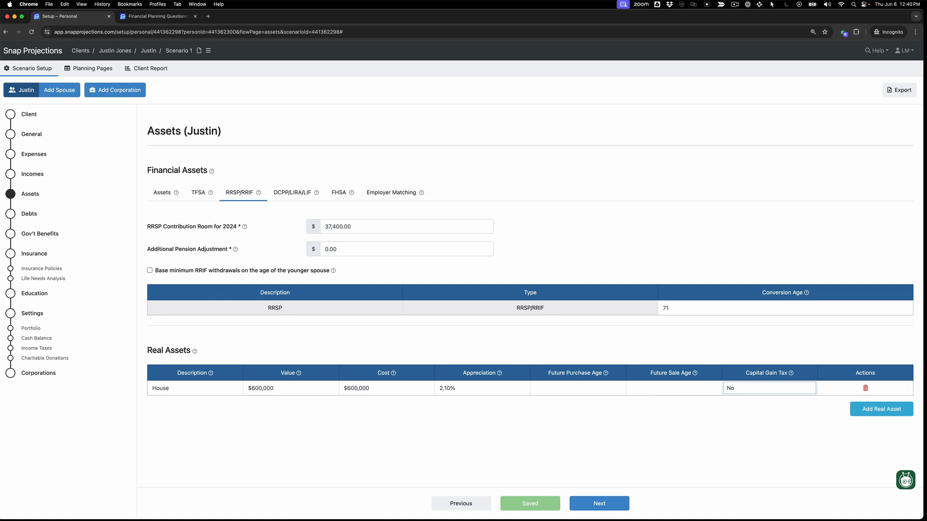
Step: On the debts page, add a debt named Mortgage with a $90,000 balance at 5% interest
left_click(28, 214)
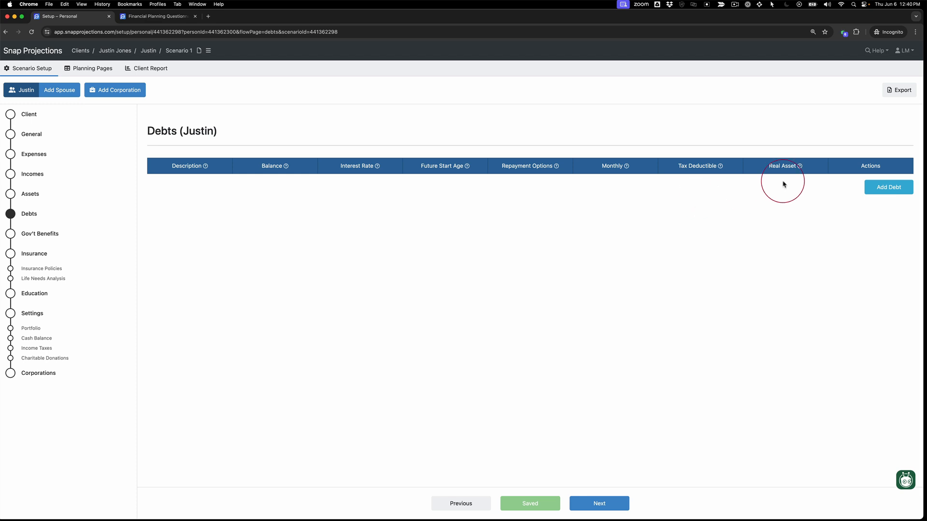
left_click(888, 187)
type("Mor")
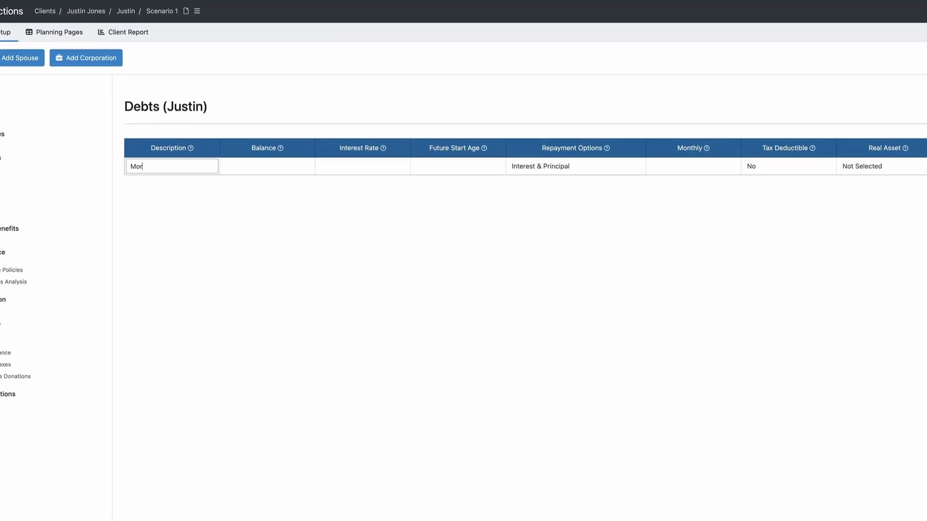
type("tgage")
key("Tab")
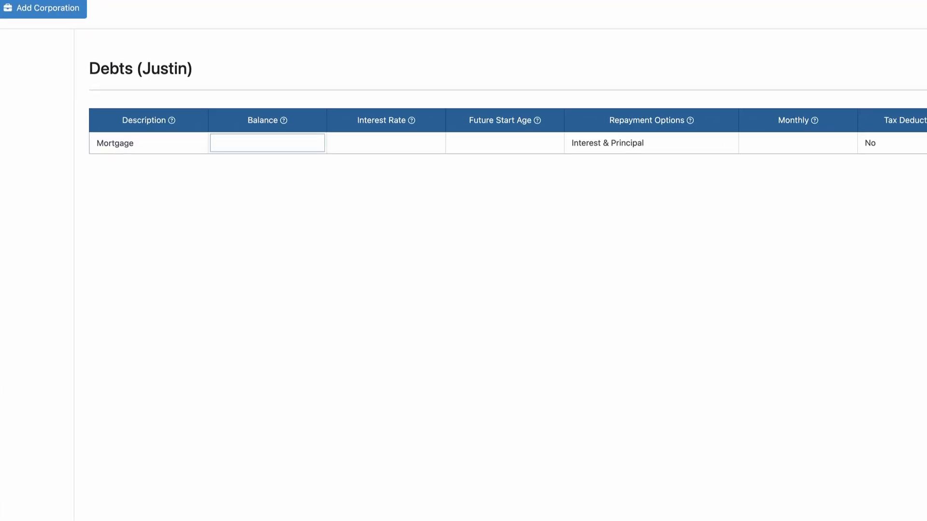
type("90000")
key("Tab")
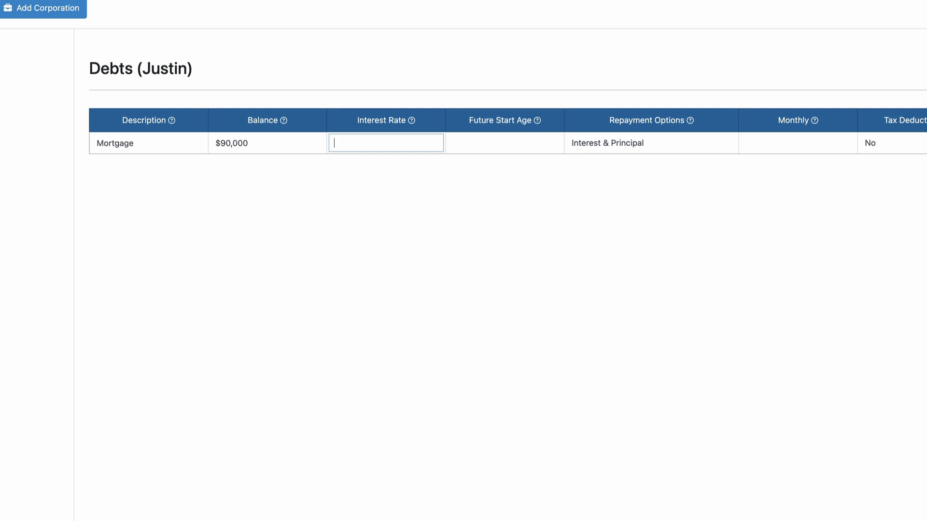
type("5")
key("Tab")
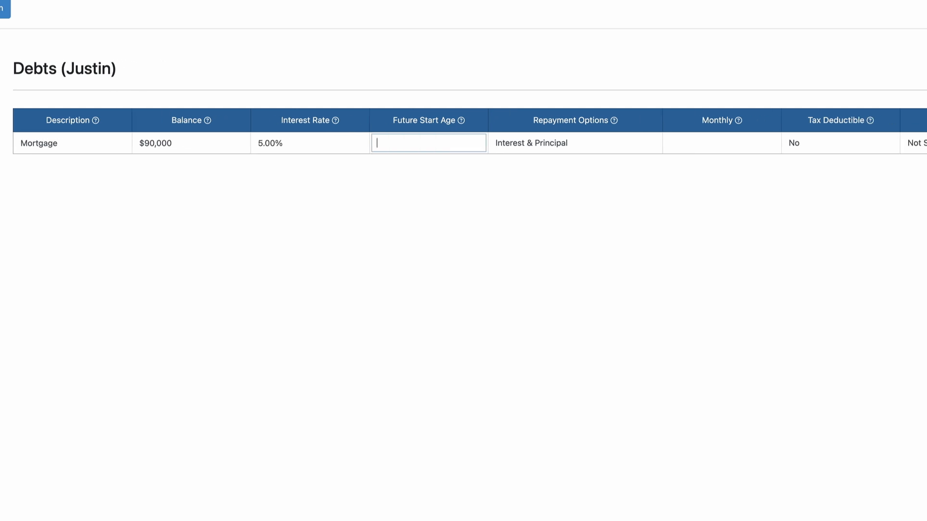
key("Tab")
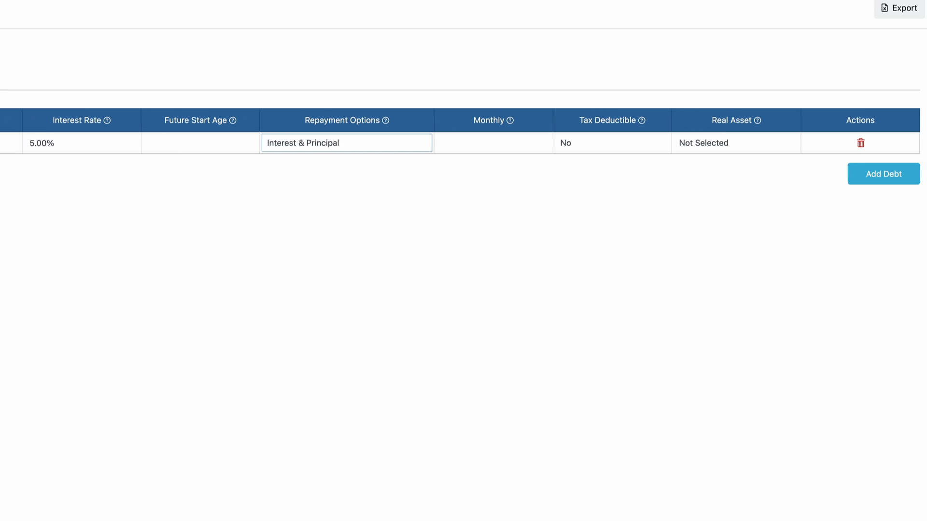
Step: Keep Interest & Principal repayment, set the mortgage's monthly payment to $900 and link it to the House real asset
left_click(405, 149)
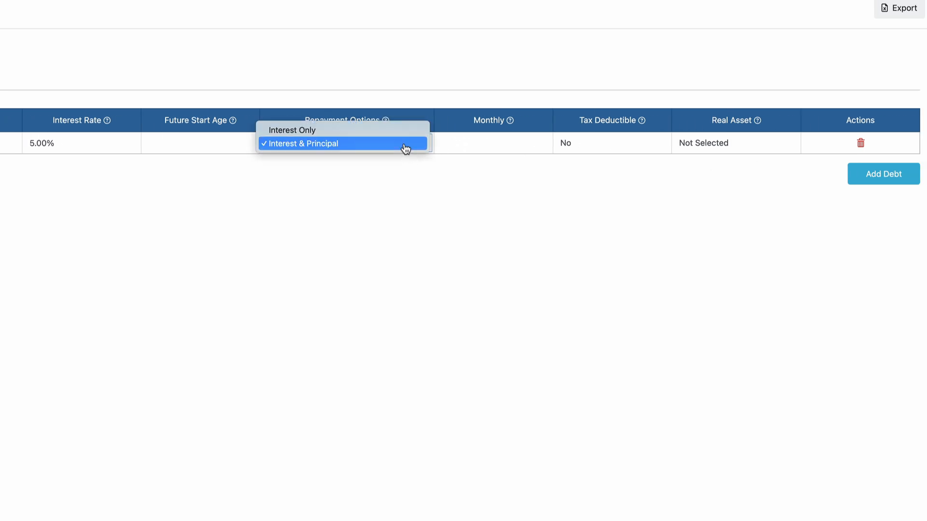
left_click(405, 144)
left_click(530, 141)
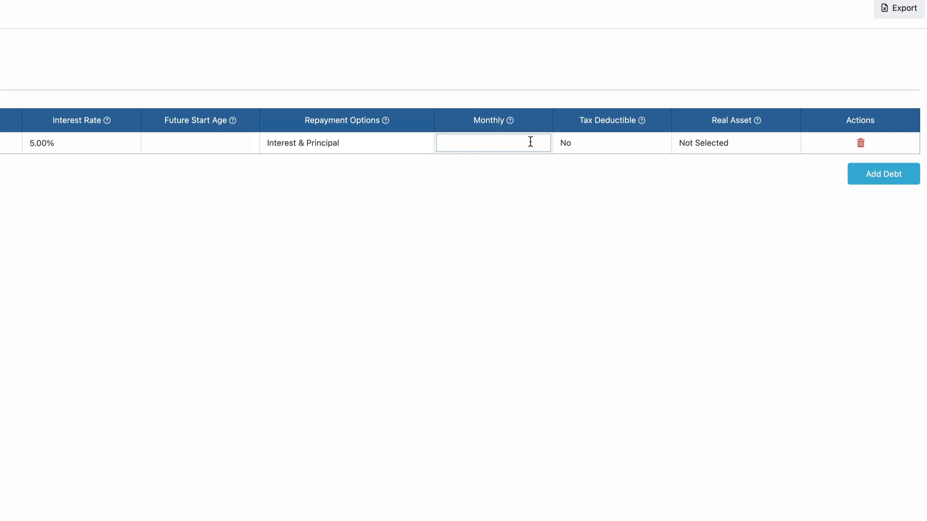
type("9000")
key("BackSpace")
key("Tab")
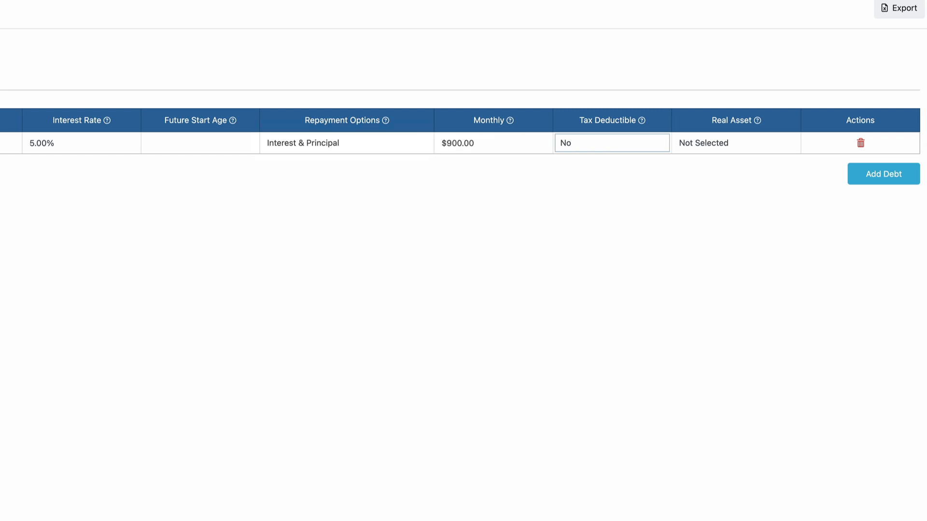
left_click(746, 149)
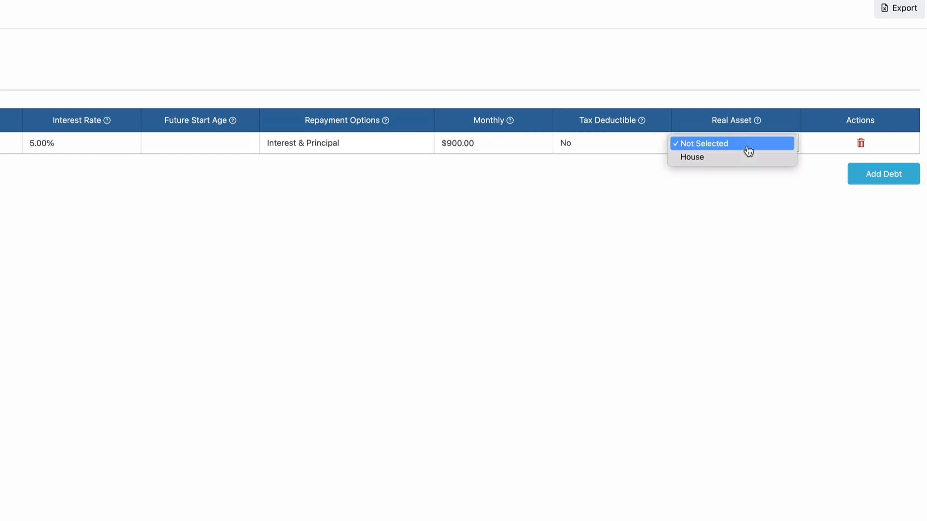
left_click(743, 164)
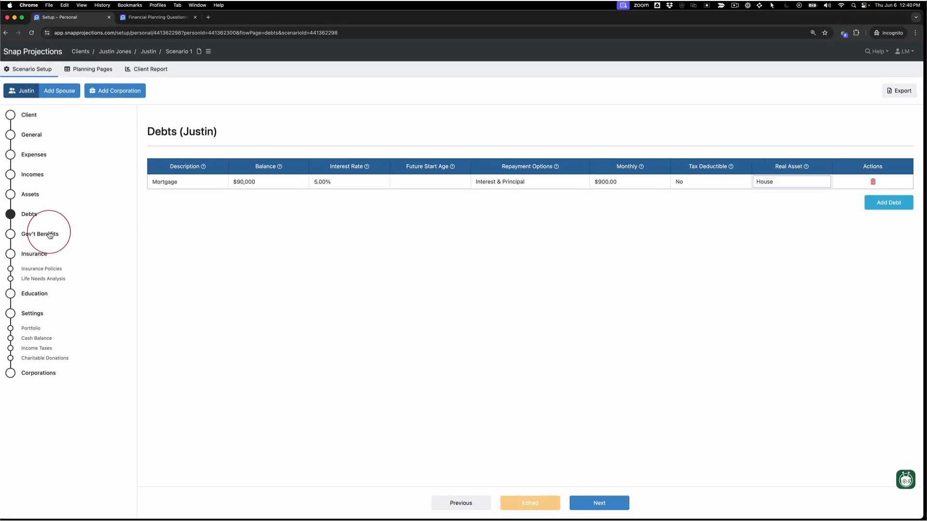
Step: On the government benefits page, set the CPP percentage of maximum at age 65 to 90
left_click(50, 235)
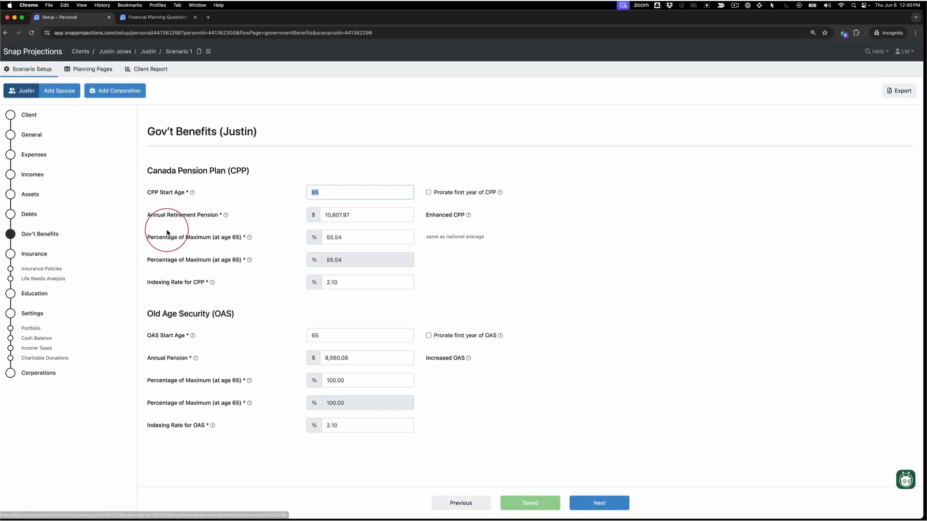
left_click(370, 238)
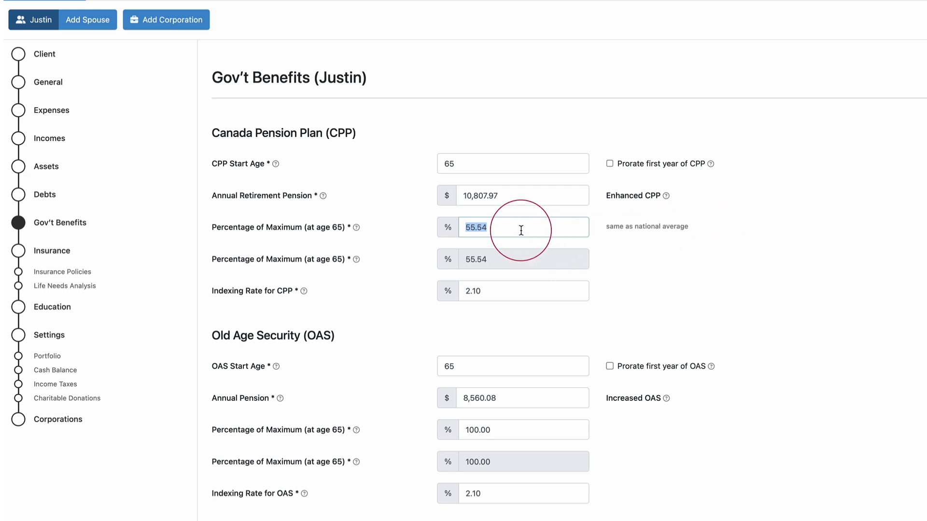
type("90")
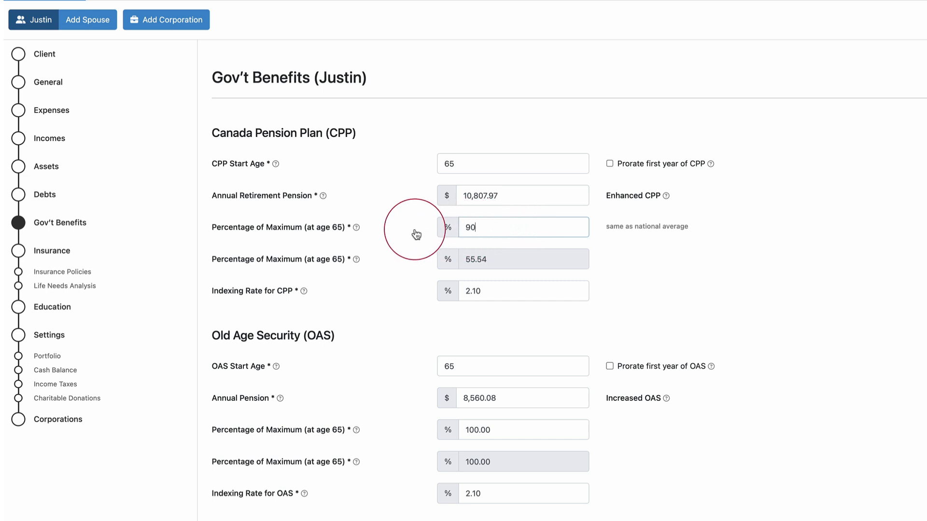
key("Return")
left_click(514, 195)
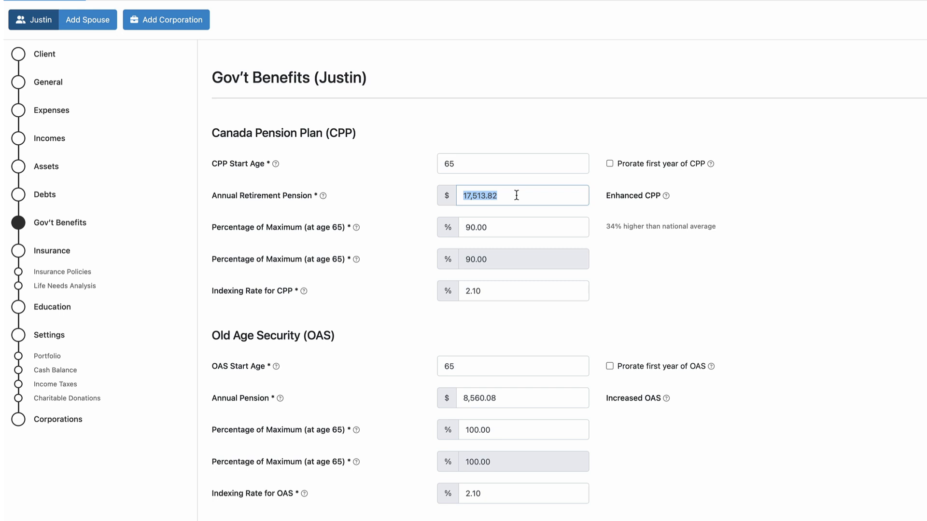
left_click(500, 164)
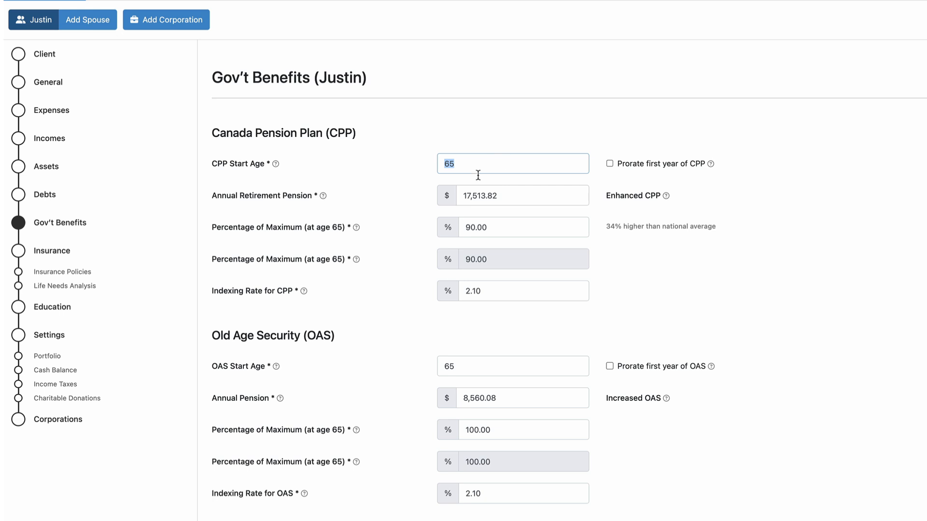
left_click(526, 434)
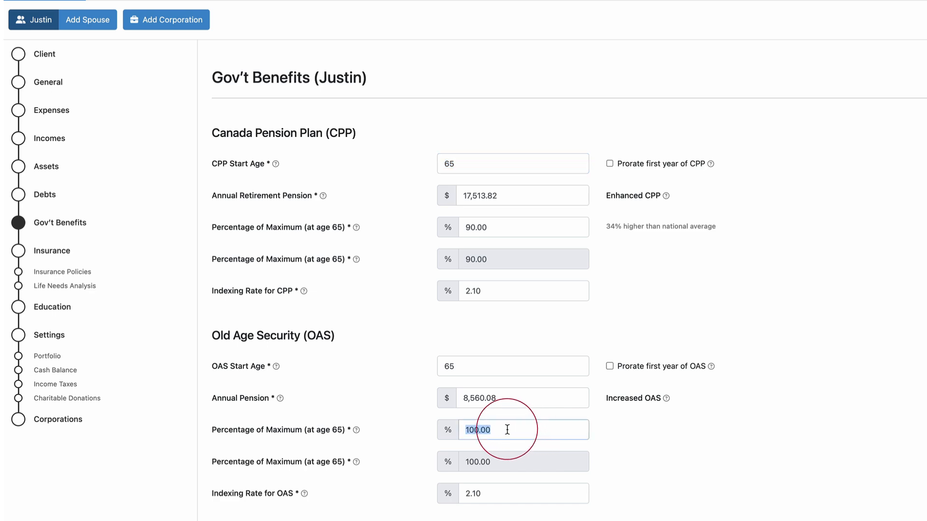
left_click(127, 4)
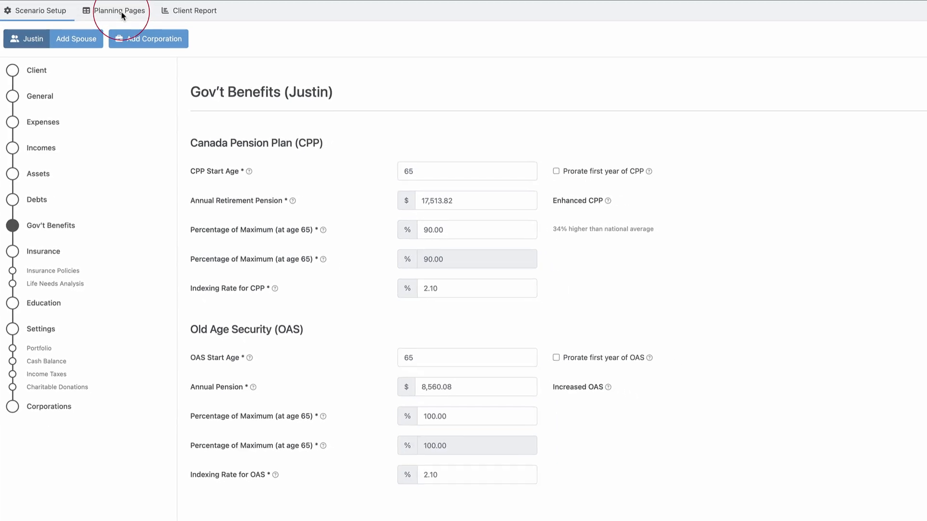